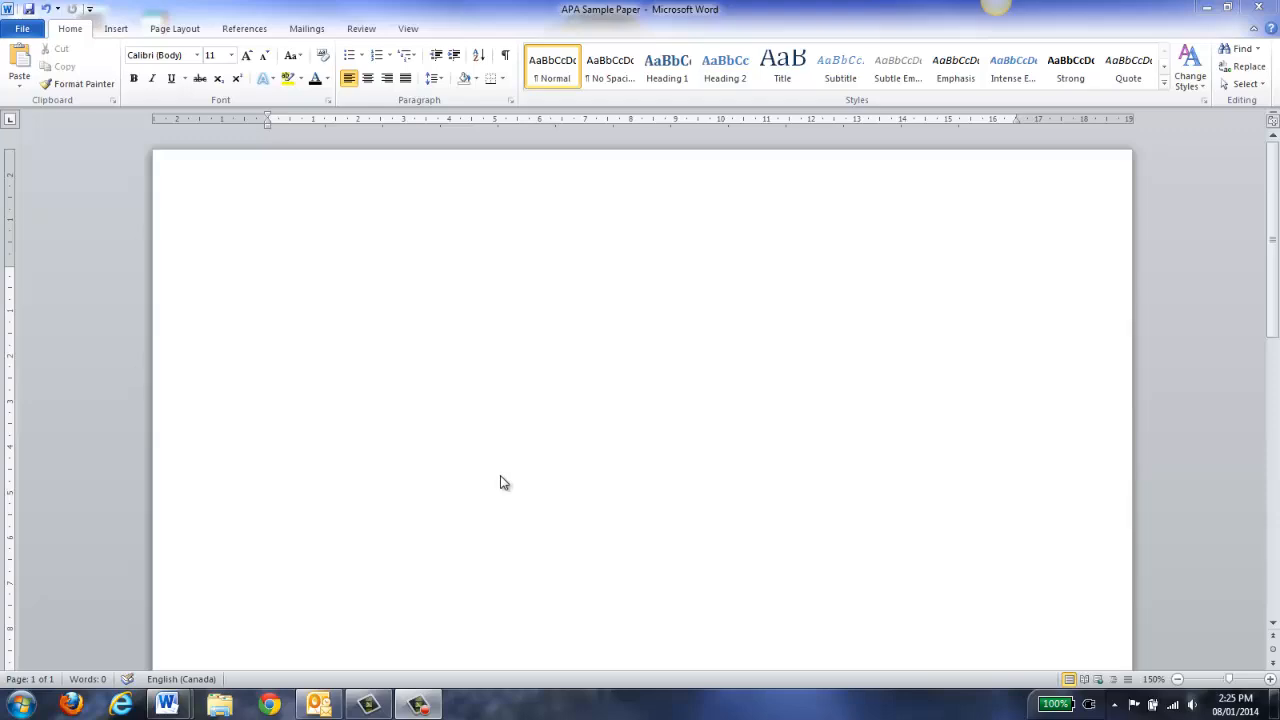
# Set Times New Roman 12 pt as the default font for this document only
pyautogui.click(329, 102)
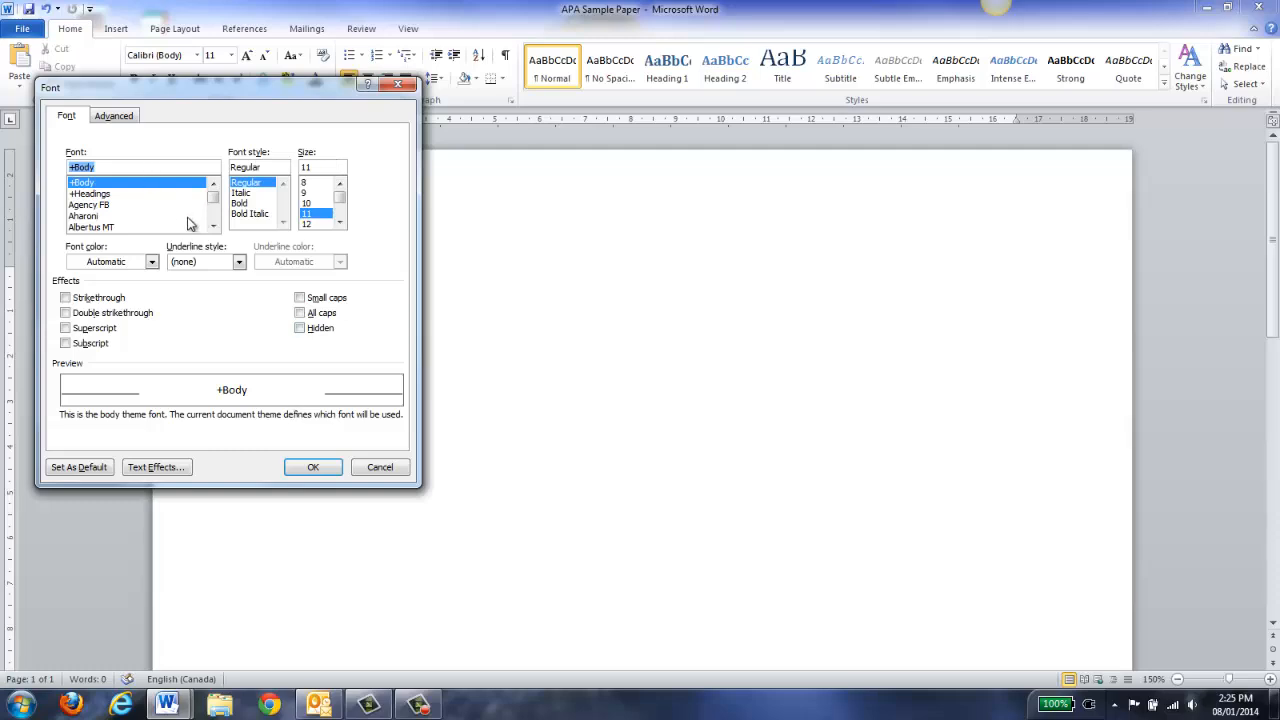
pyautogui.write('Times')
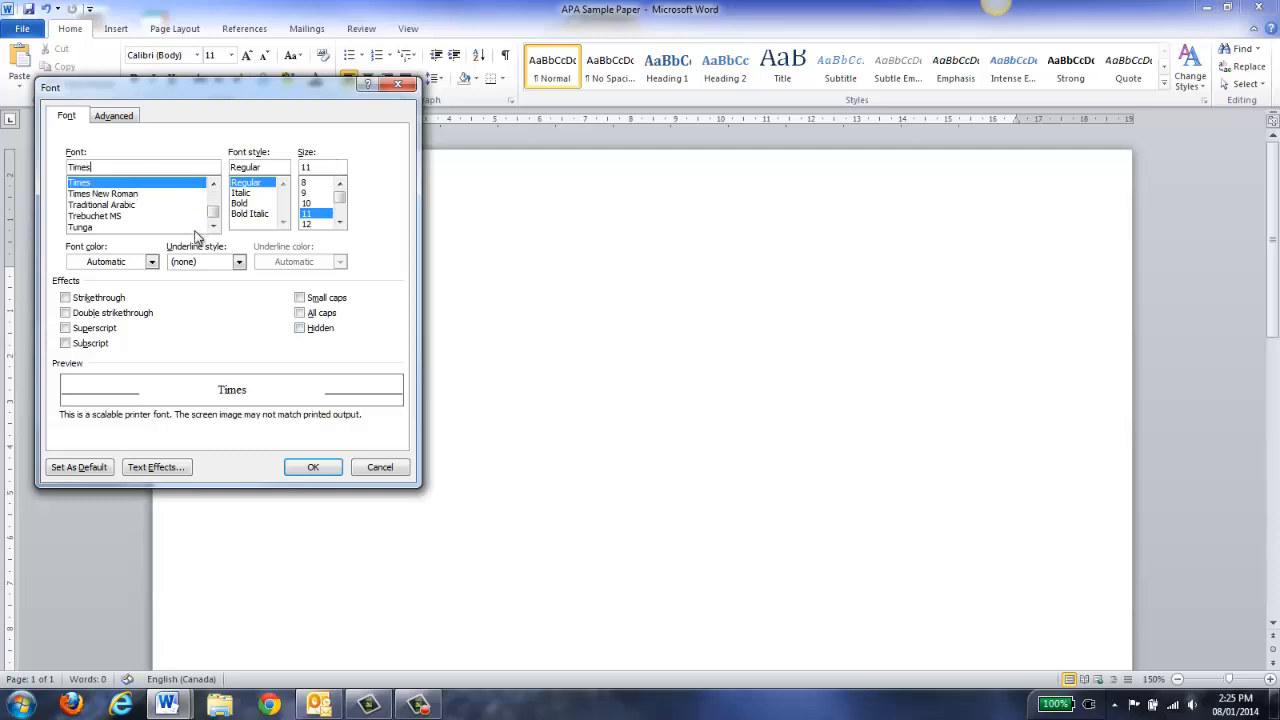
pyautogui.click(126, 194)
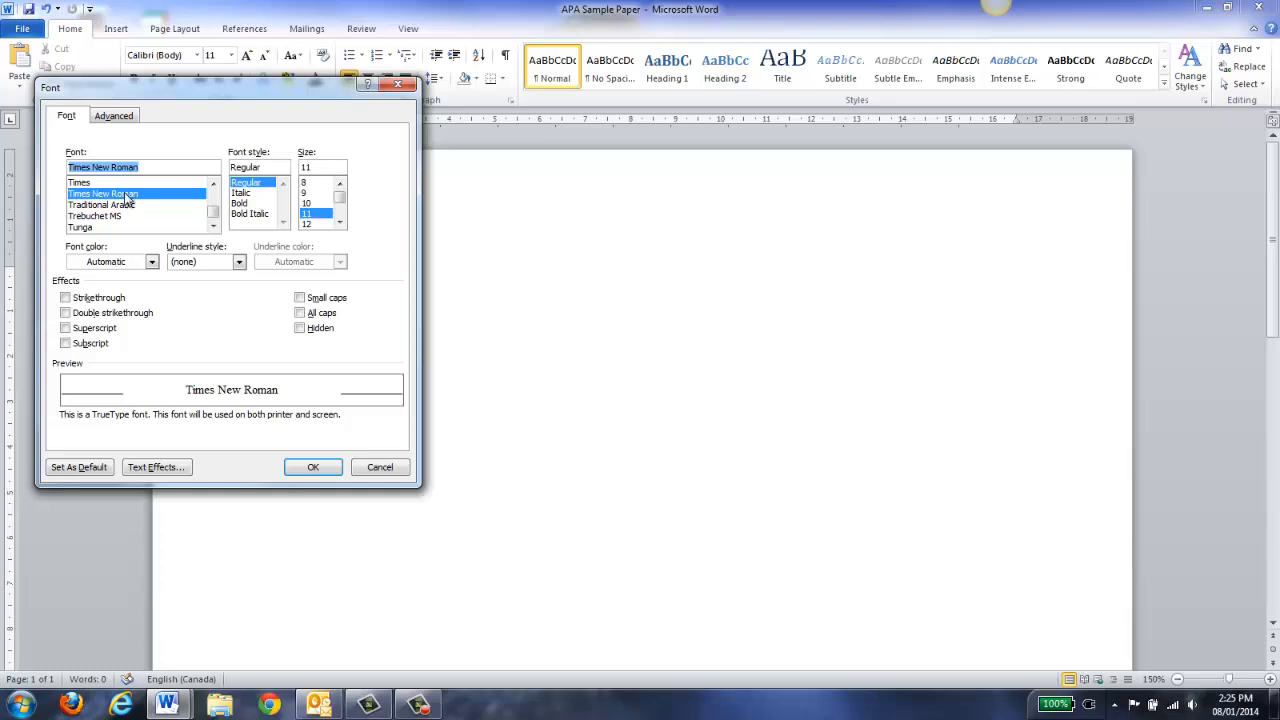
pyautogui.click(314, 224)
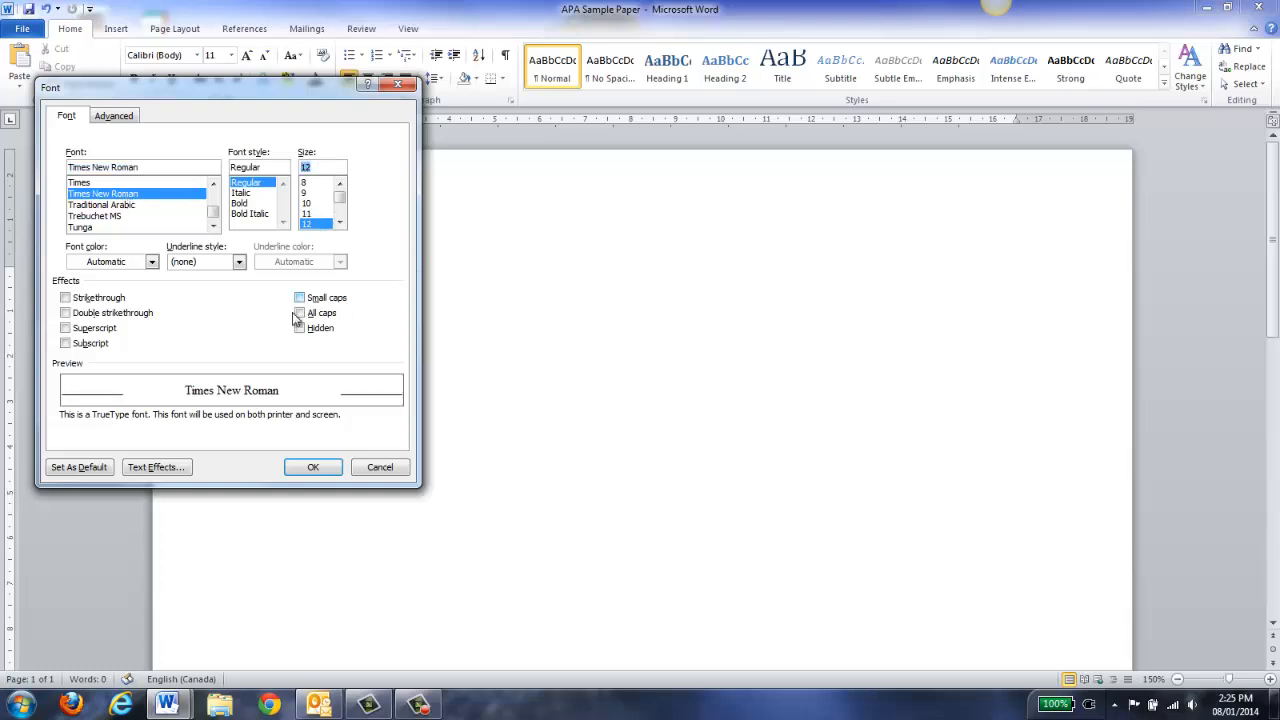
pyautogui.click(78, 467)
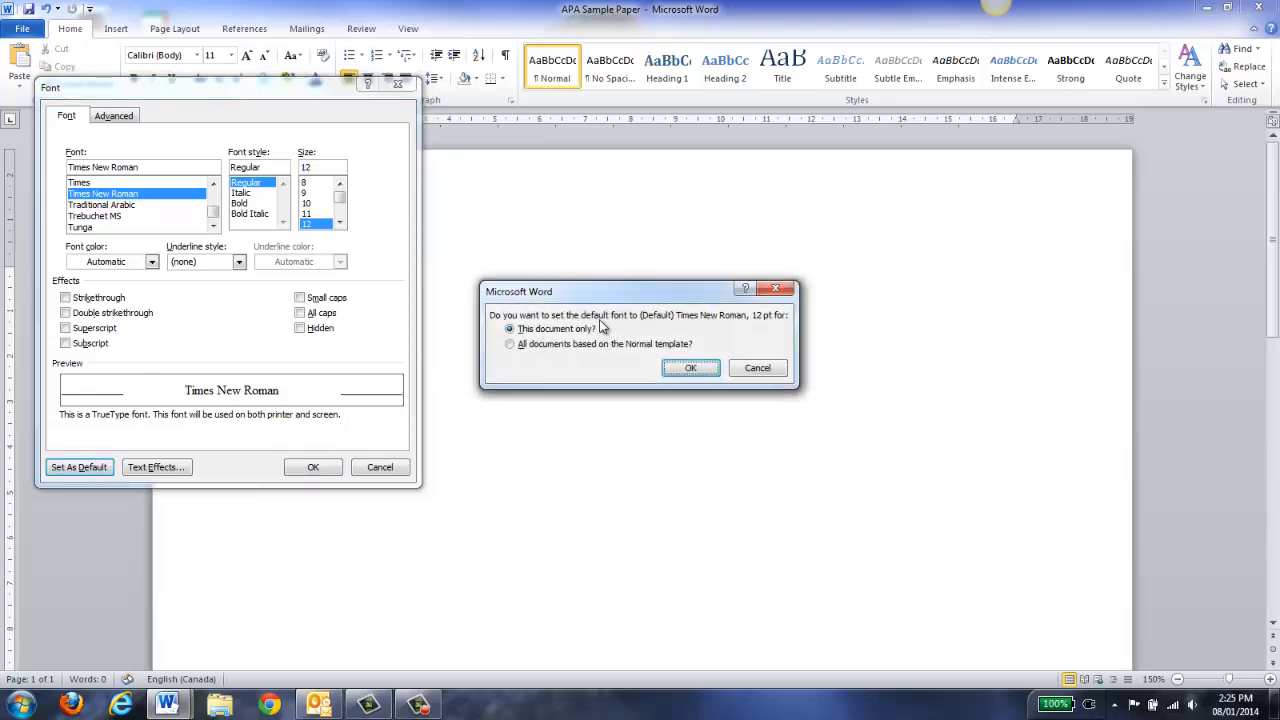
pyautogui.click(690, 368)
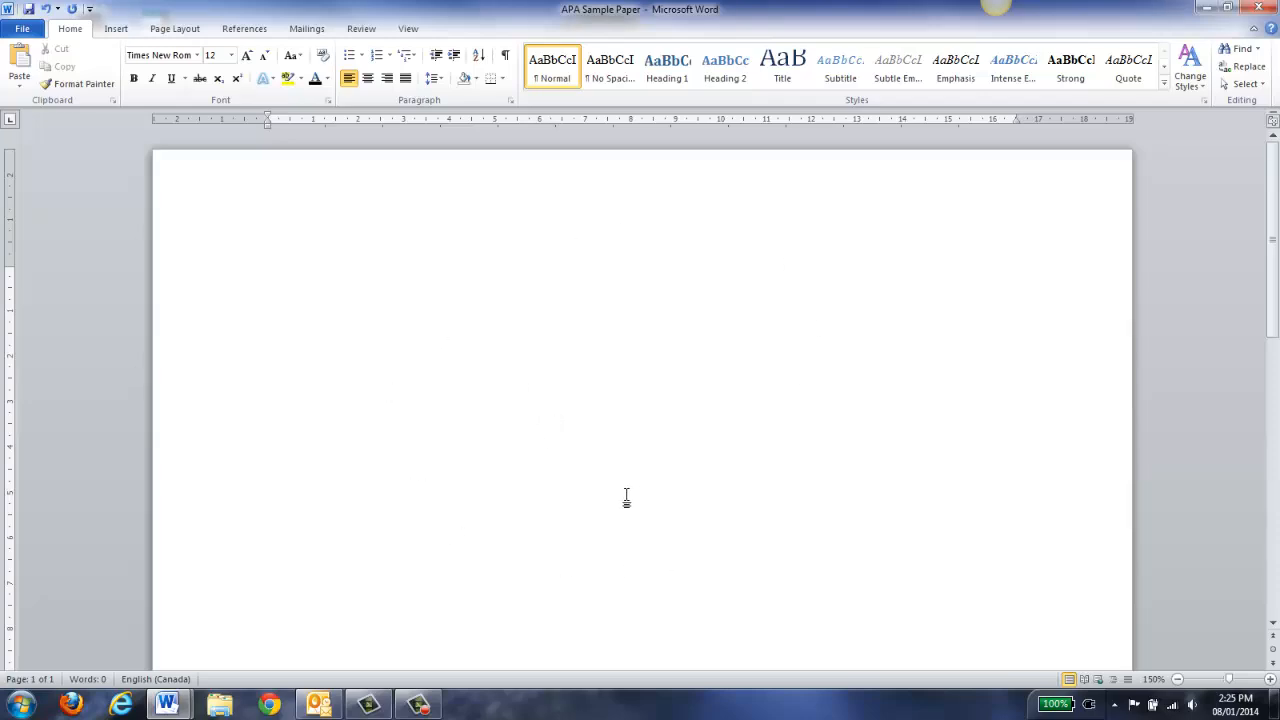
# Enable a Different First Page header and insert a Plain Number 3 page number at its top right
pyautogui.doubleClick(459, 200)
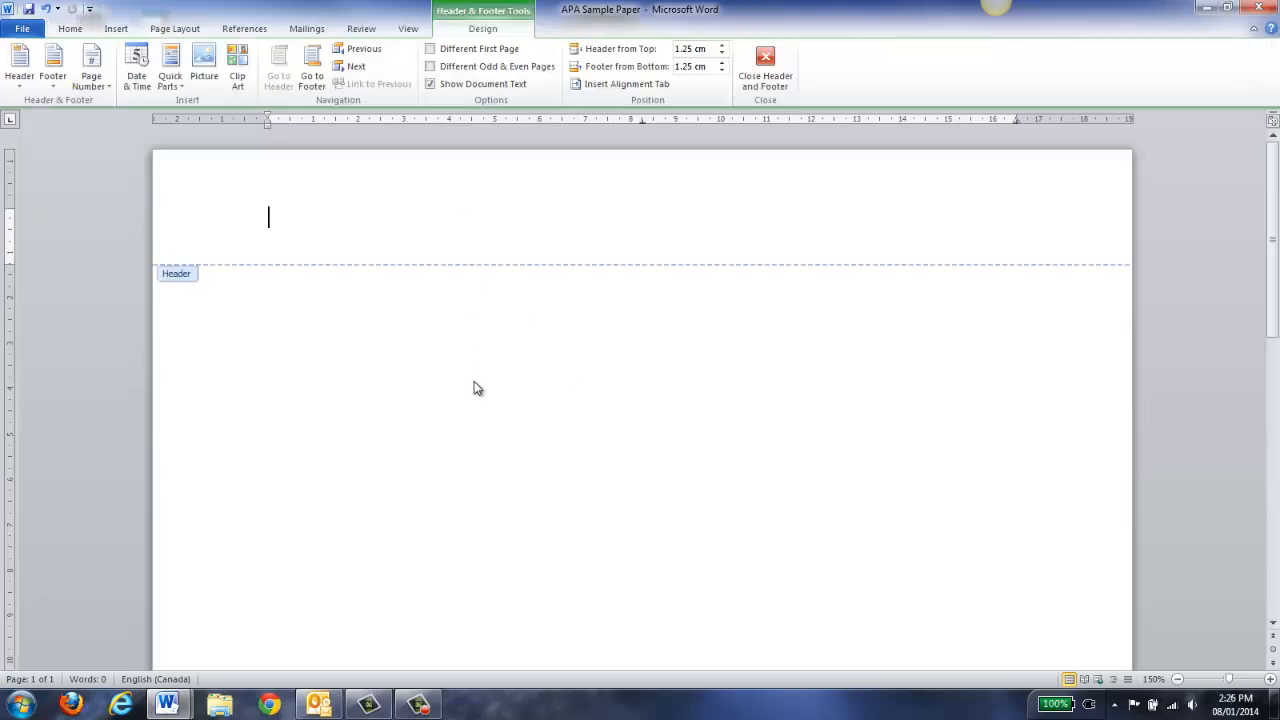
pyautogui.click(432, 52)
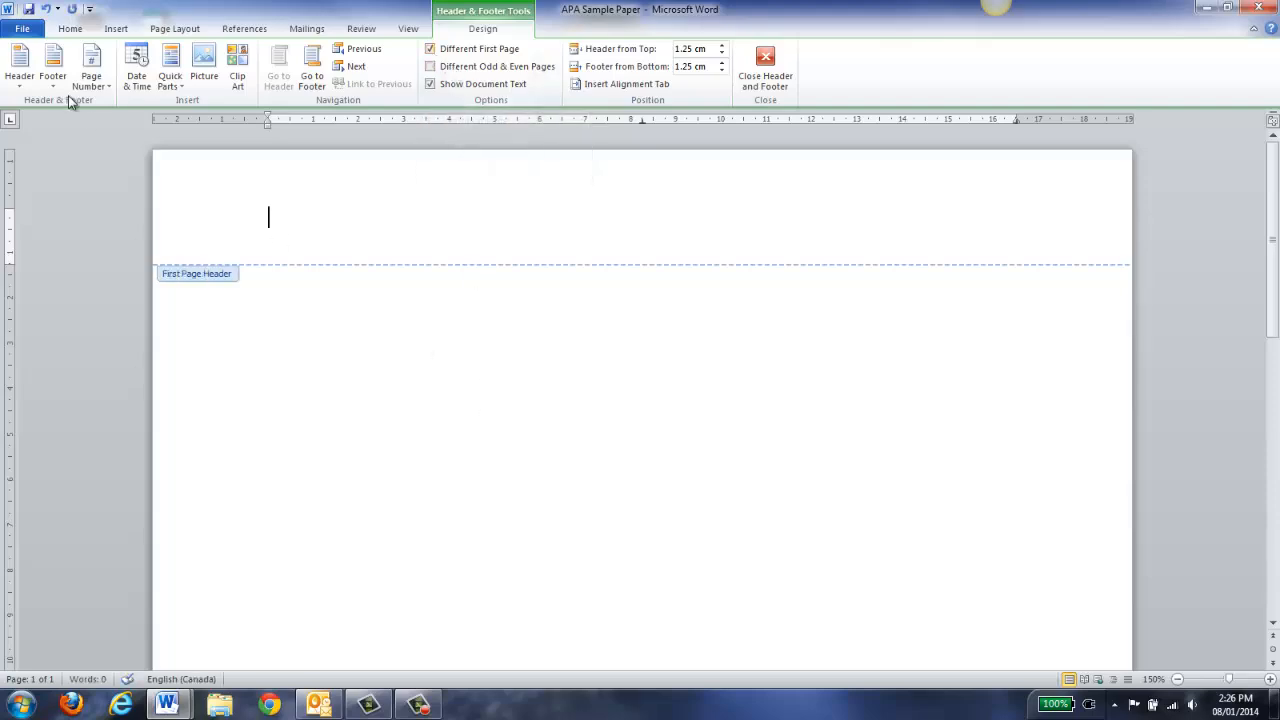
pyautogui.click(112, 30)
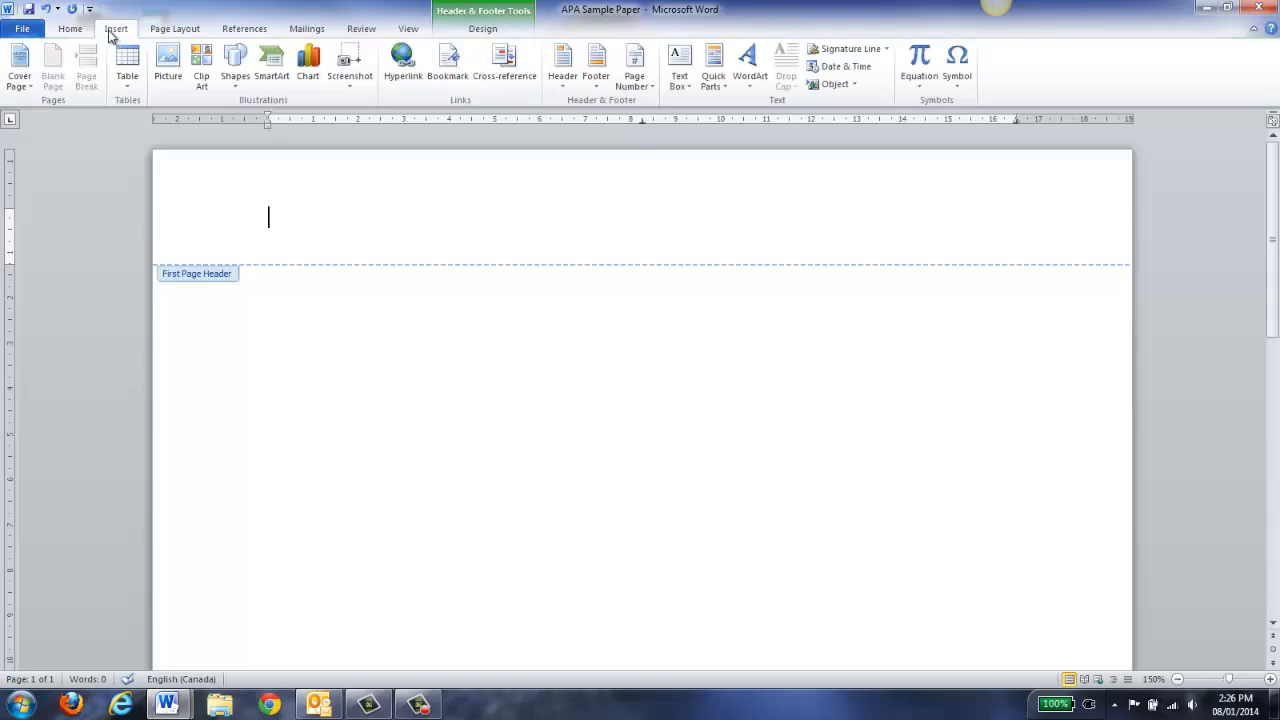
pyautogui.click(641, 88)
pyautogui.moveTo(660, 103)
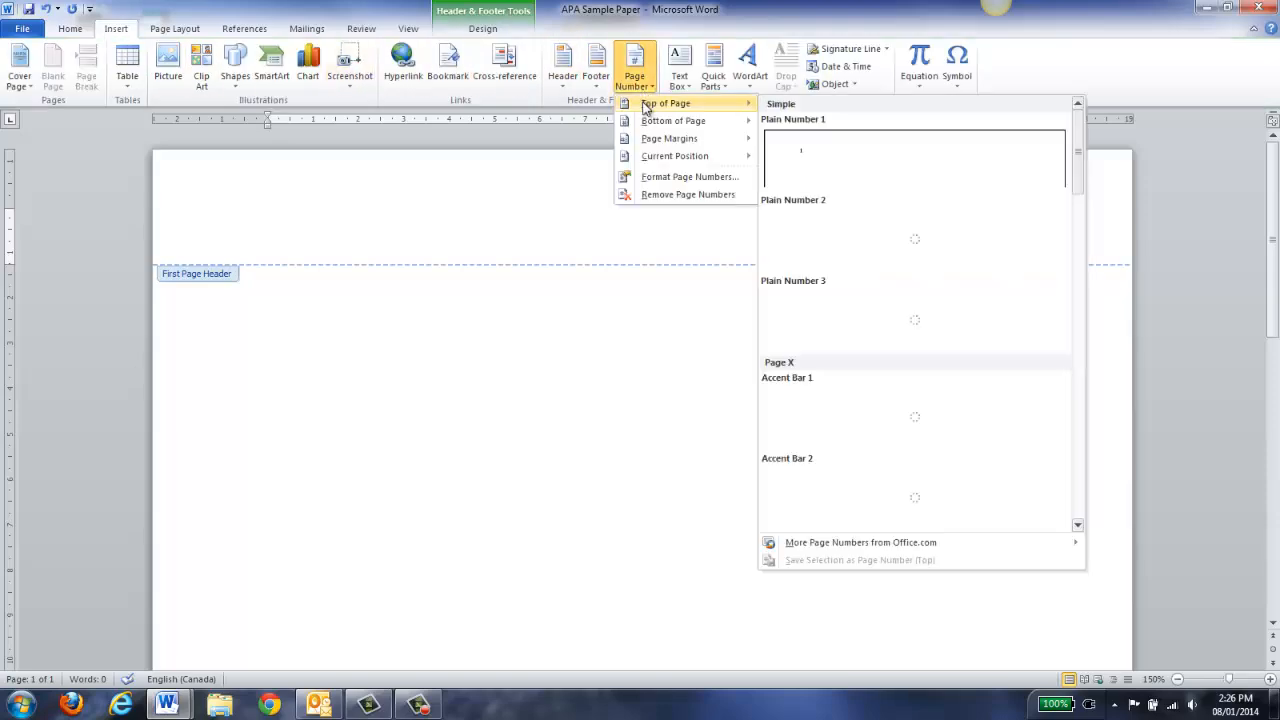
pyautogui.click(858, 310)
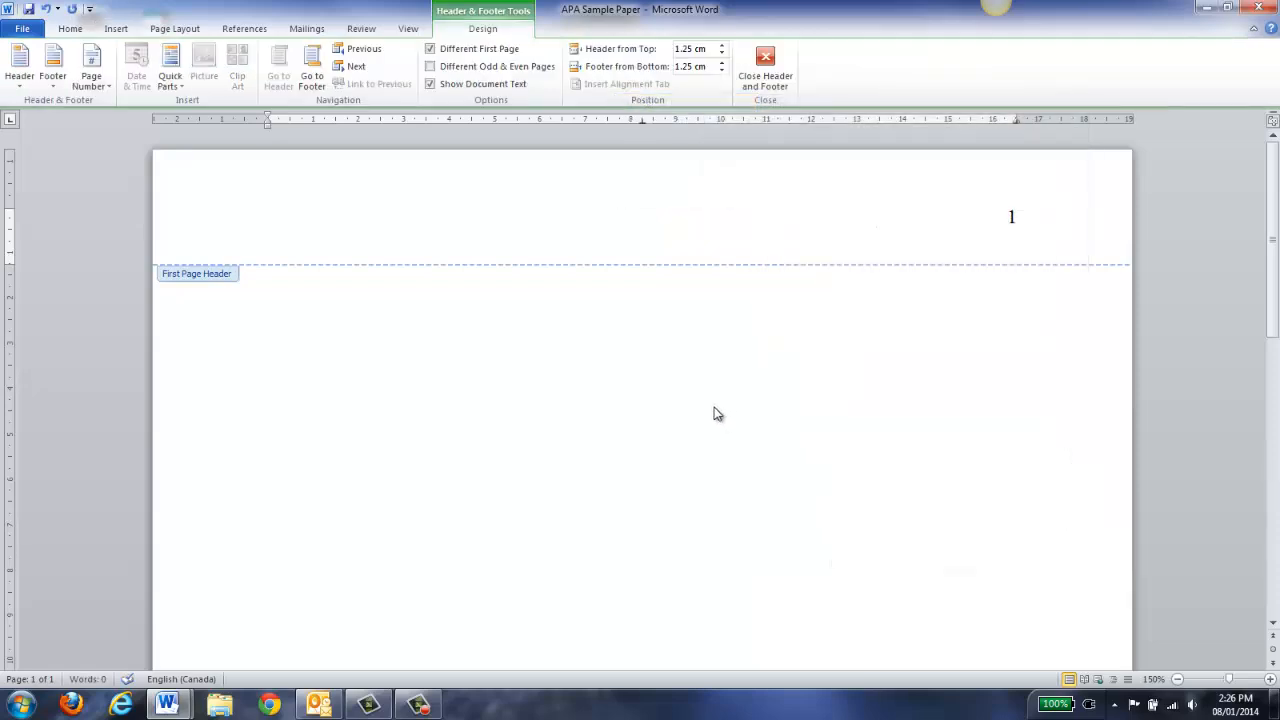
# Type 'Running head: SOCIAL DETERMINANTS OF HEALTH' in the first-page header before the page number
pyautogui.write('Running ')
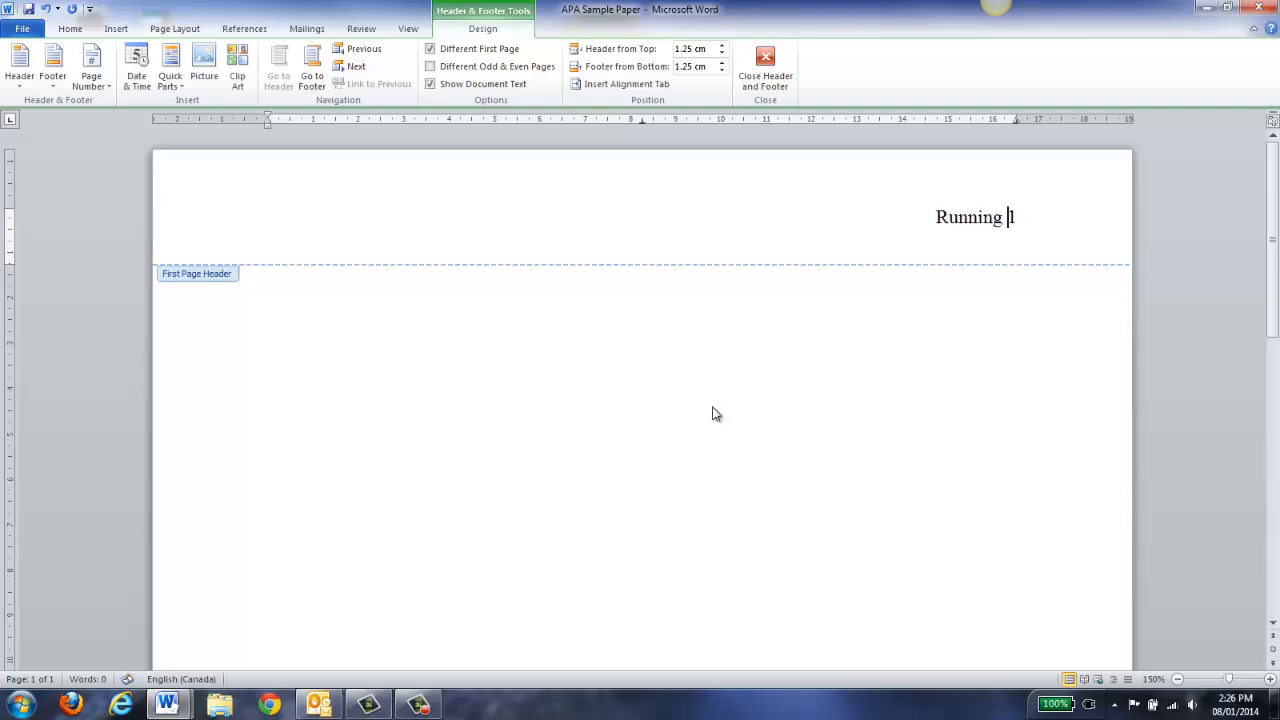
pyautogui.write('head:')
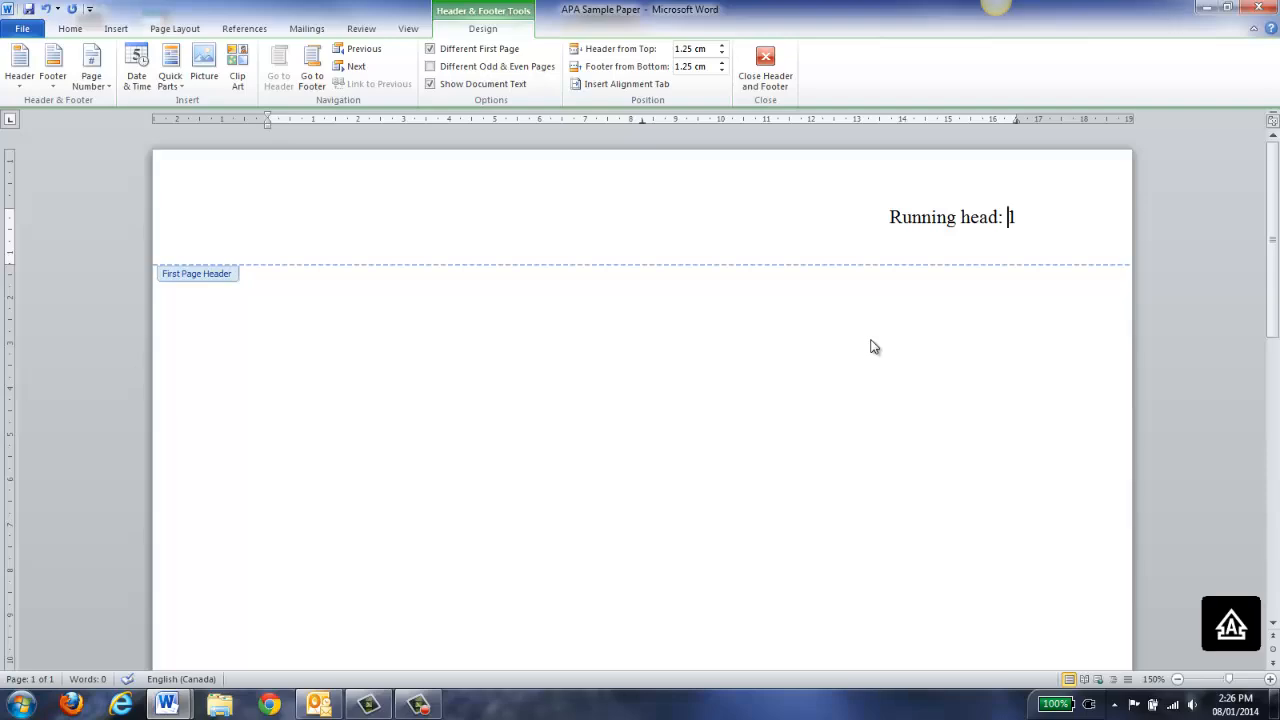
pyautogui.write('SOCIAL DET')
pyautogui.write('ERMINANTS OF HEA')
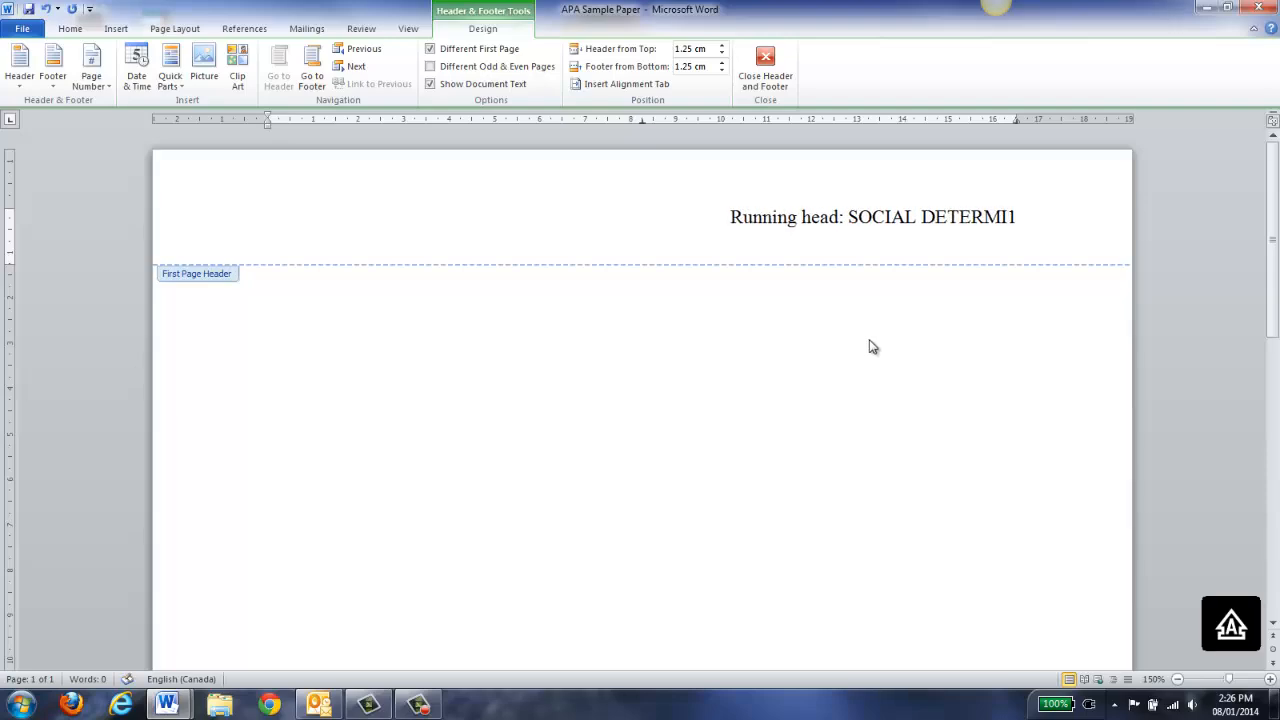
pyautogui.write('LTH')
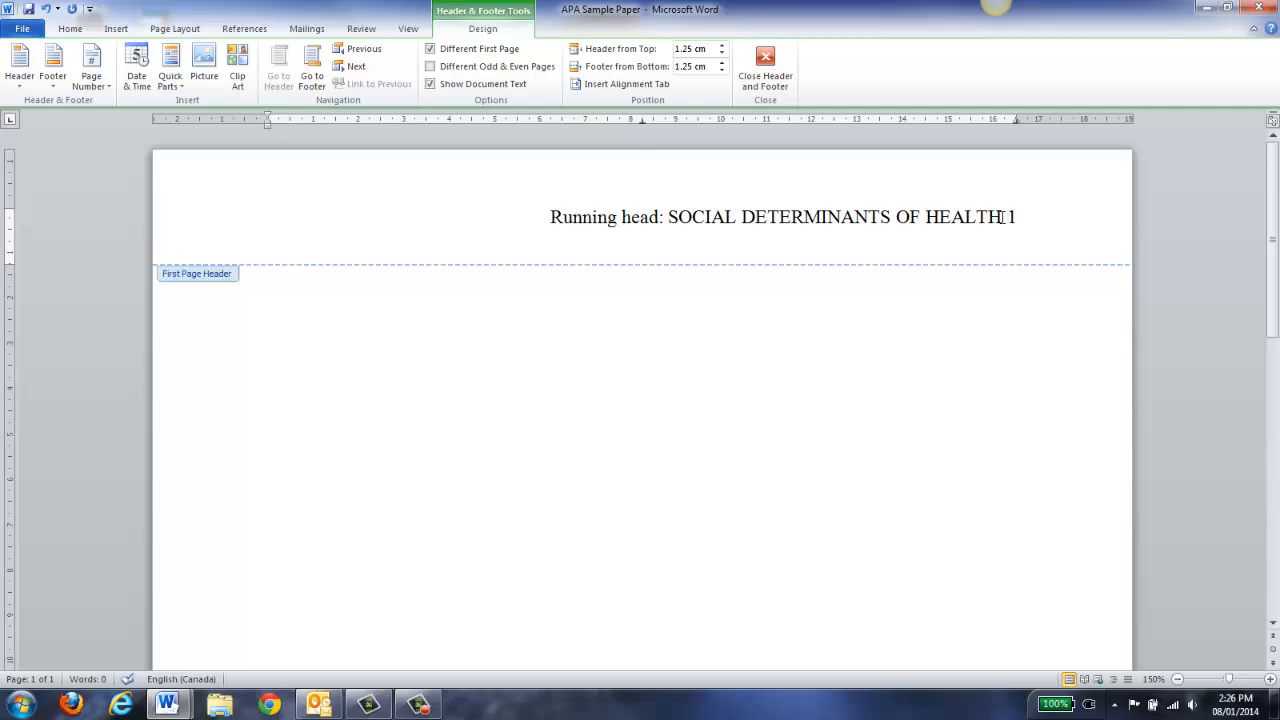
# Left-align the running head, tab page number 1 to the right margin, and close the header
pyautogui.moveTo(968, 218); pyautogui.dragTo(558, 222)
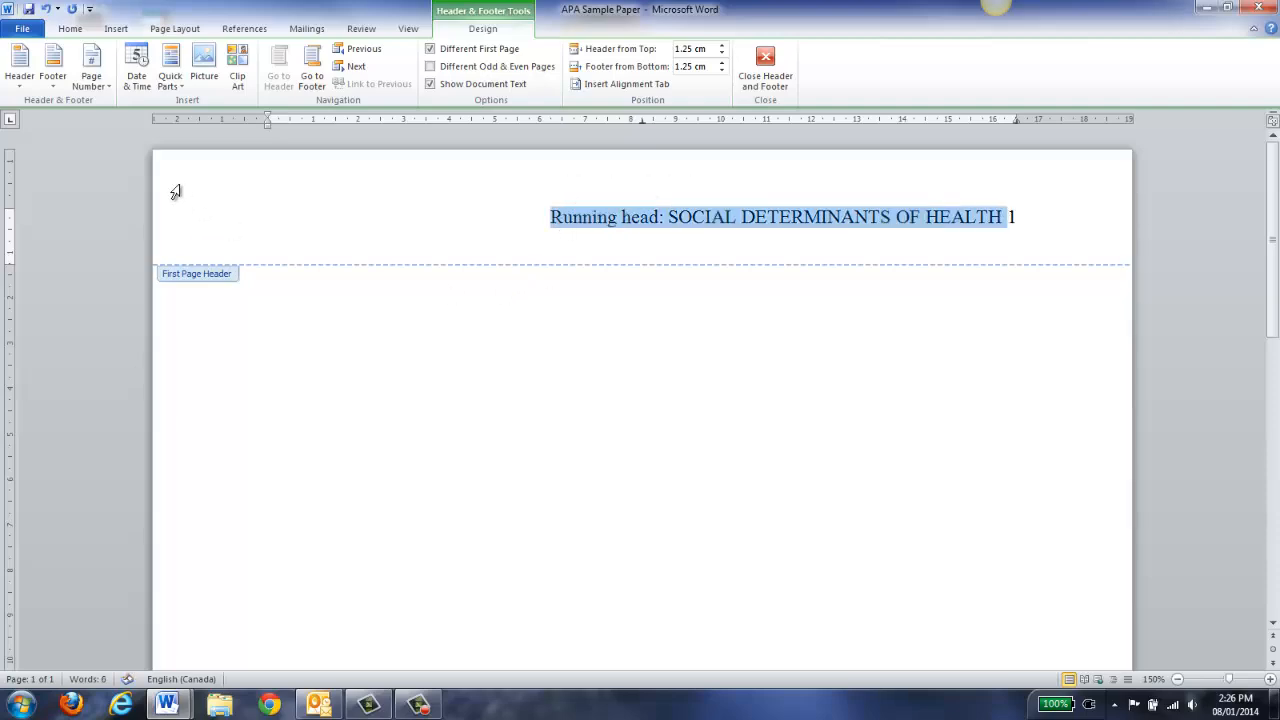
pyautogui.click(70, 28)
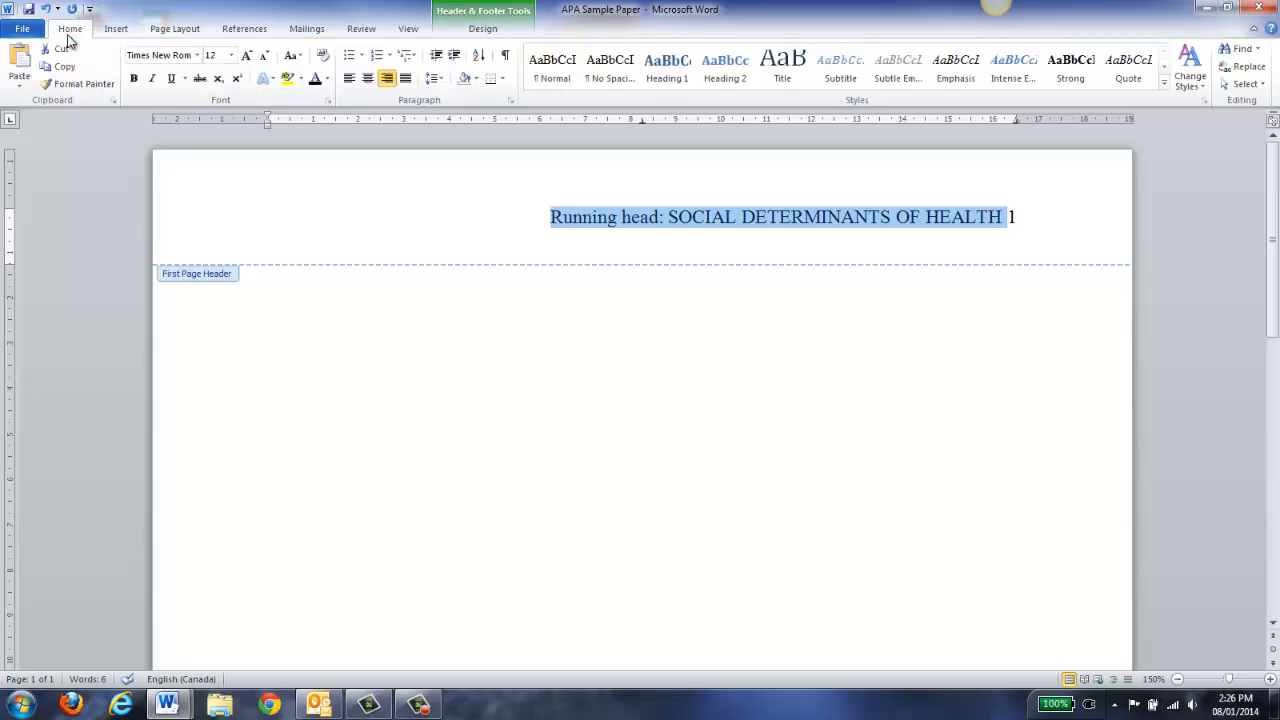
pyautogui.click(349, 79)
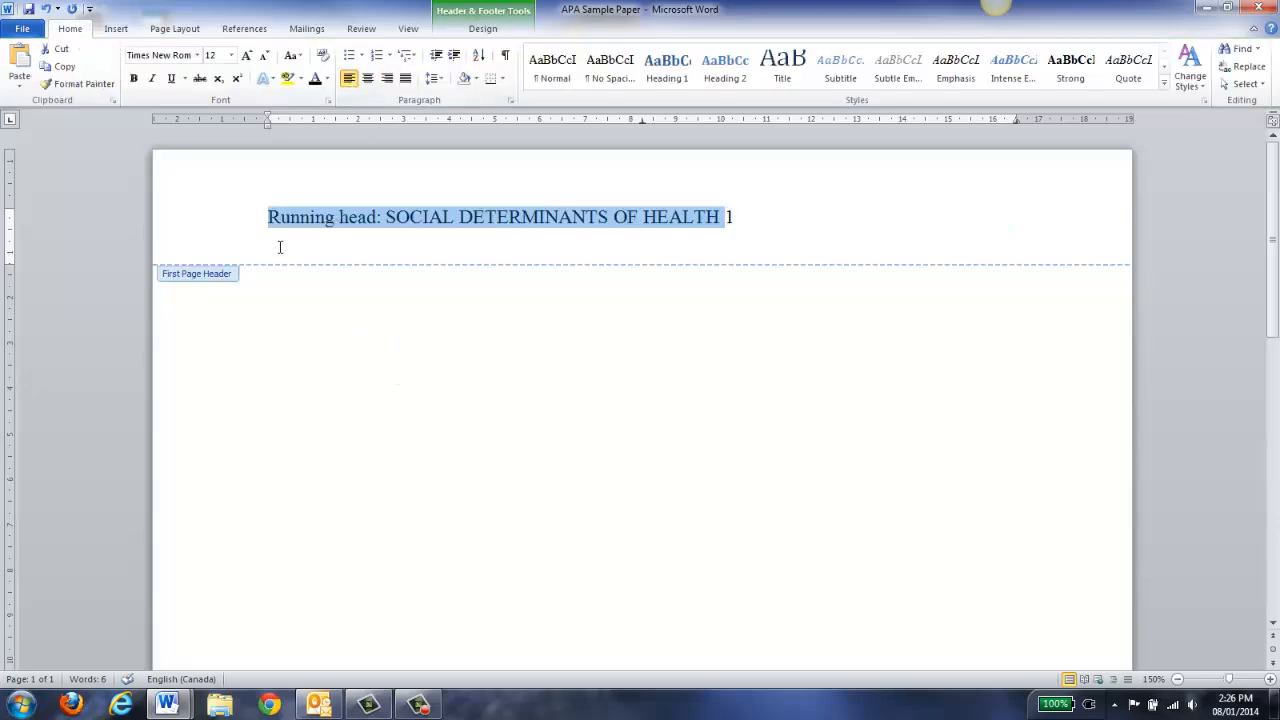
pyautogui.click(729, 217)
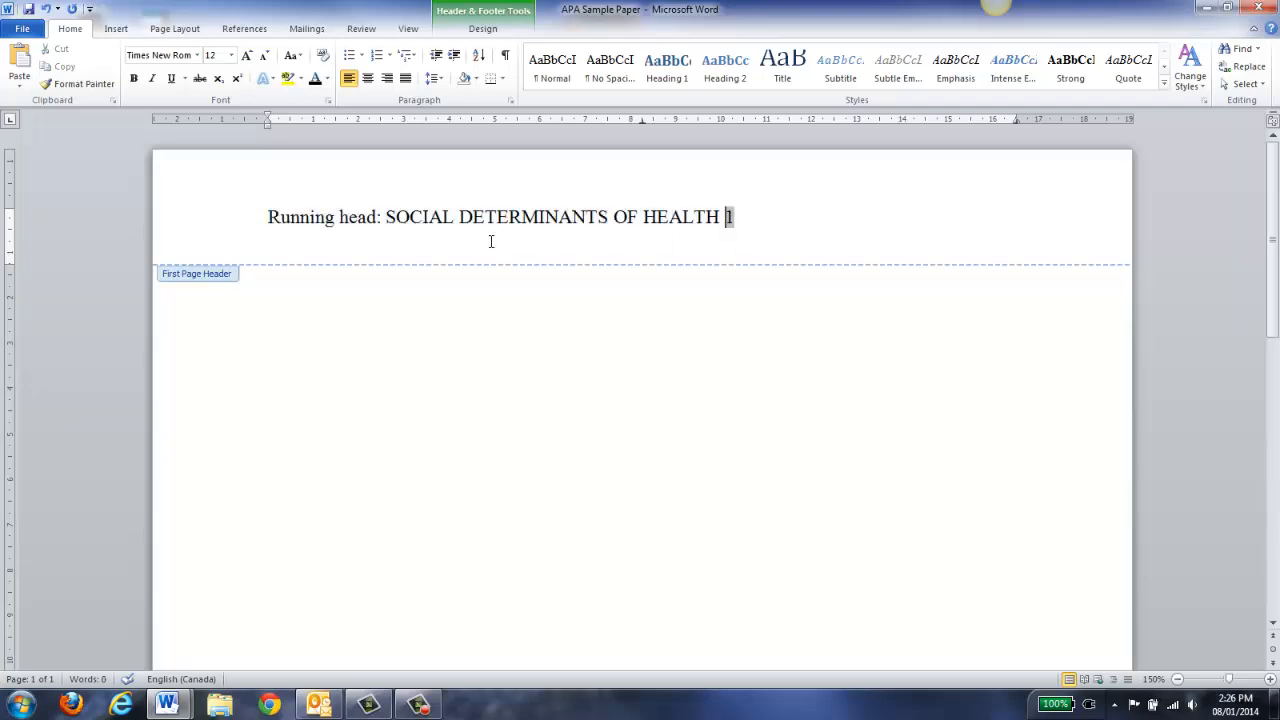
pyautogui.press('Tab')
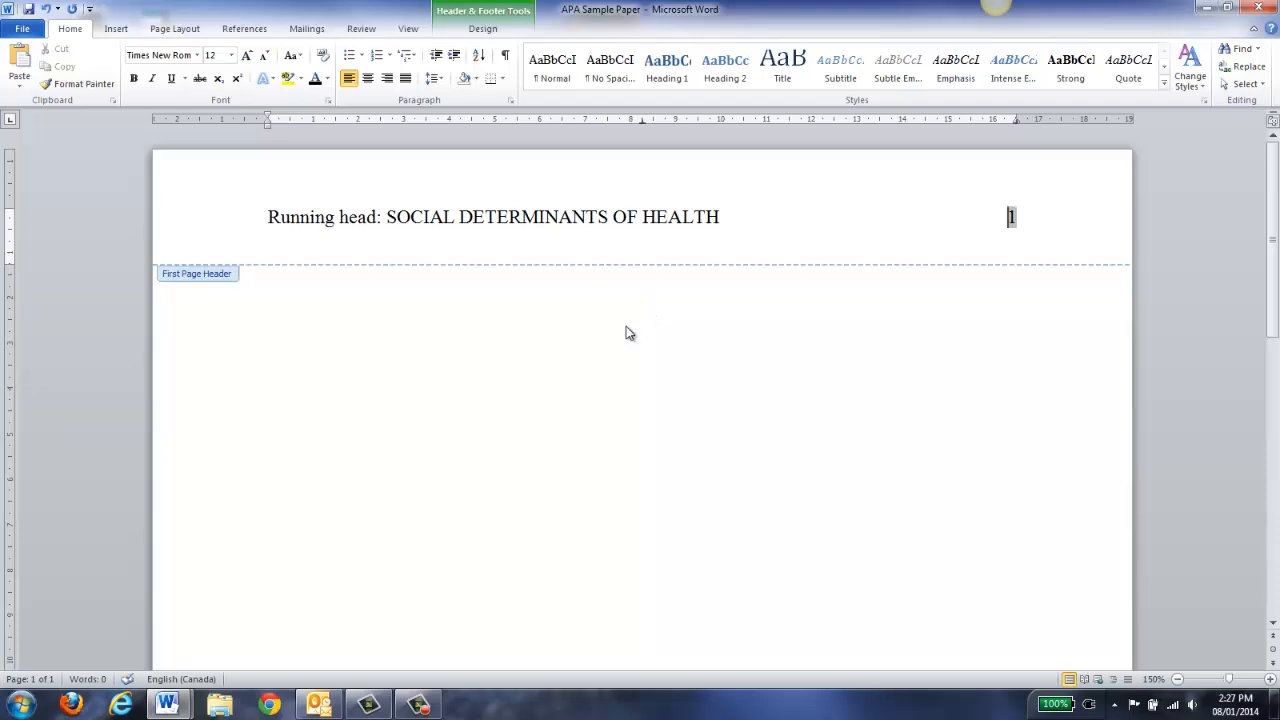
pyautogui.doubleClick(626, 333)
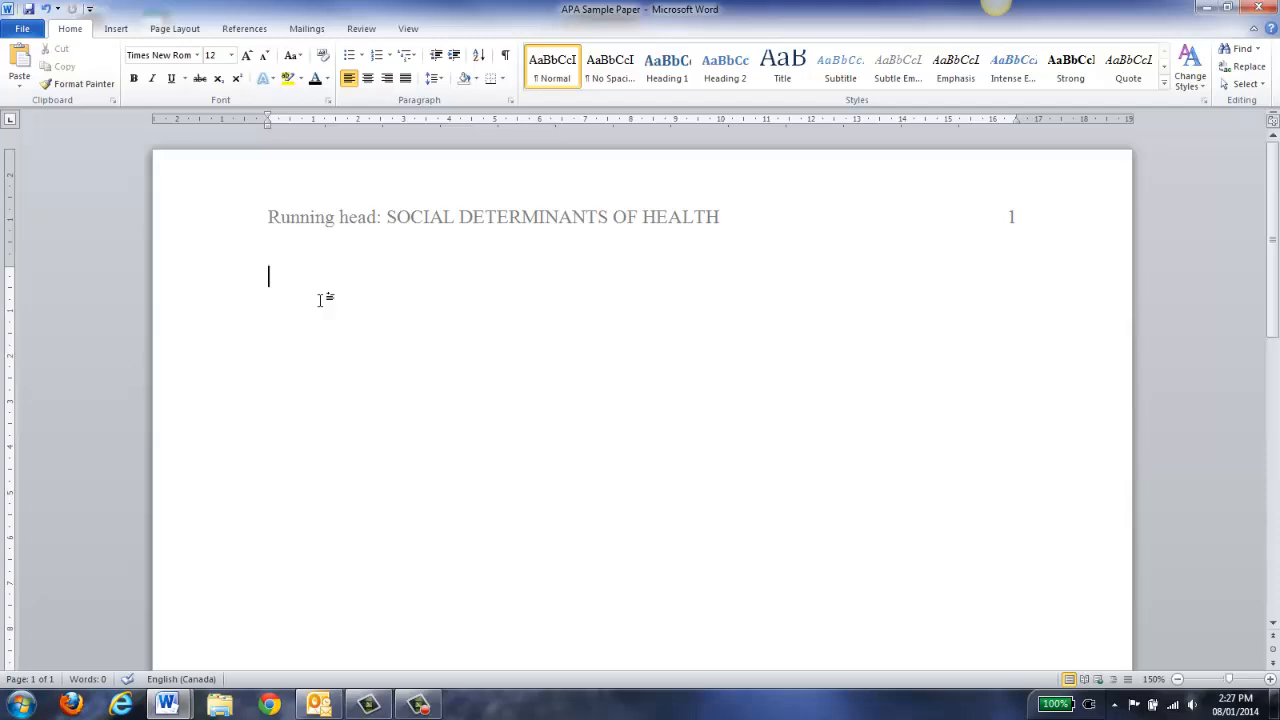
# Type 'Social Determinants of Health', the author's name and 'University of Ontario Institute of Technology' on separate lines
pyautogui.write('Social')
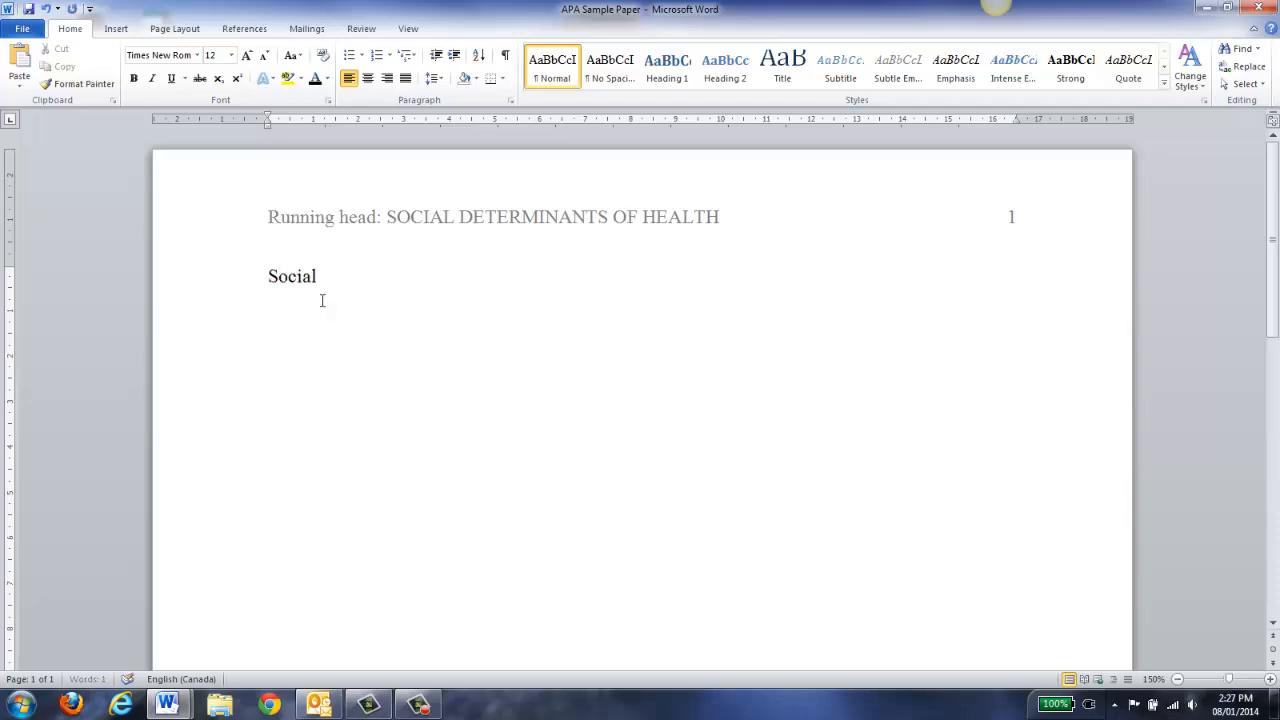
pyautogui.write(' Determinants')
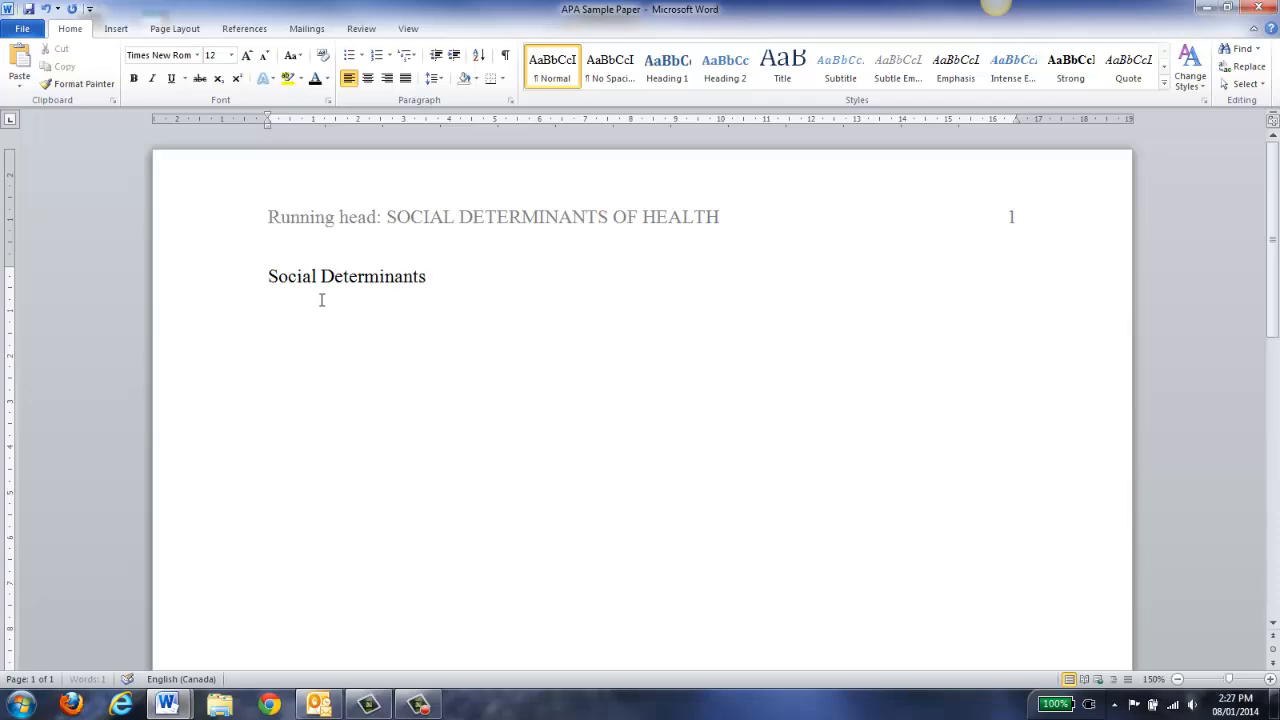
pyautogui.write(' of Health')
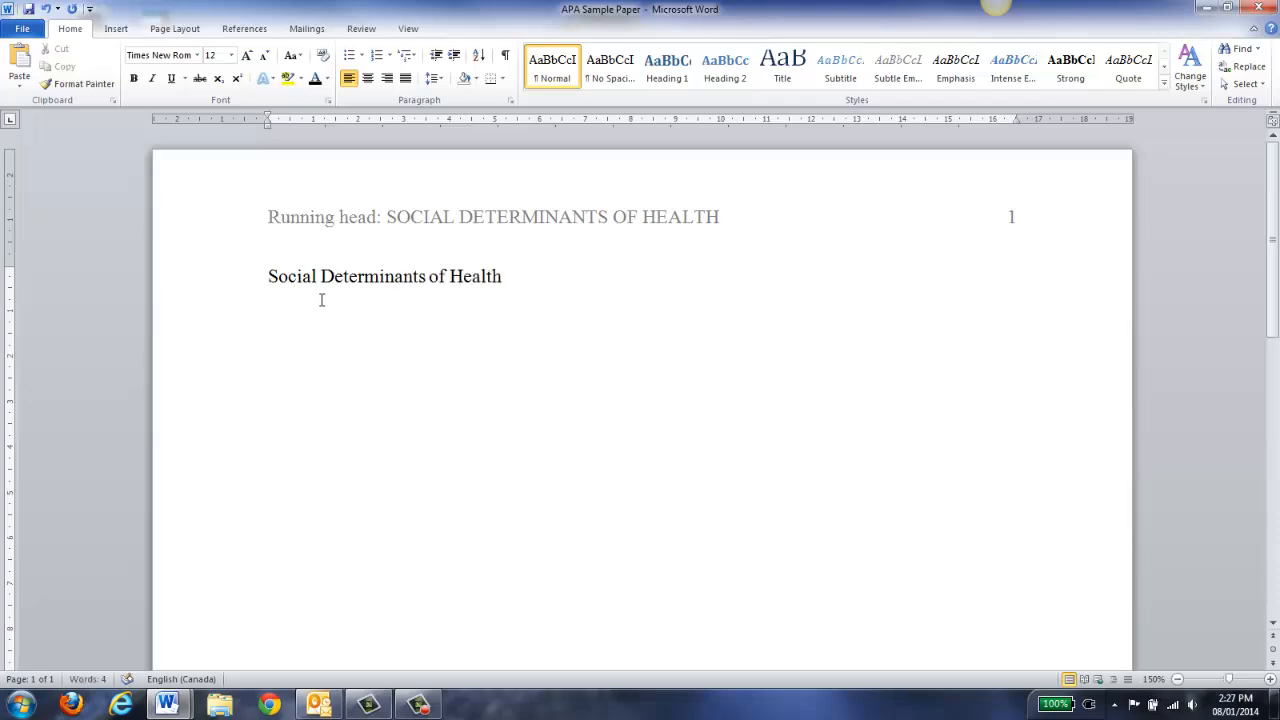
pyautogui.press('Return')
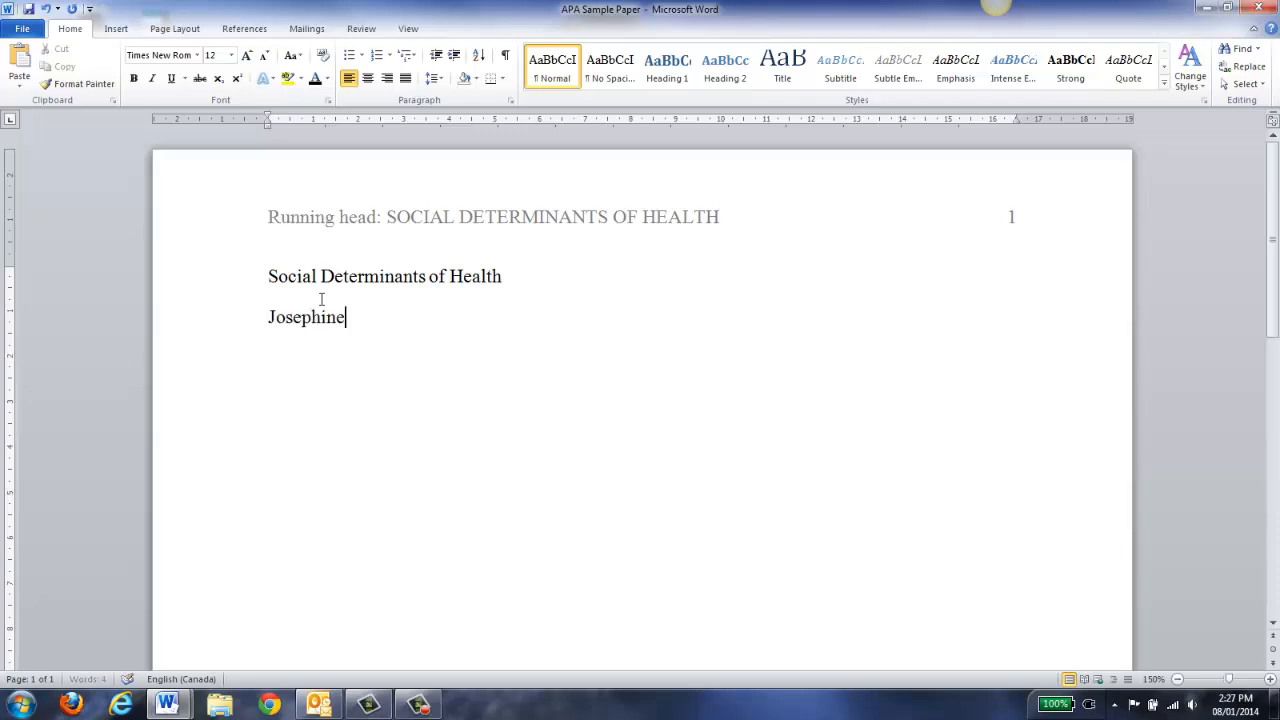
pyautogui.press('Return')
pyautogui.write('University of ')
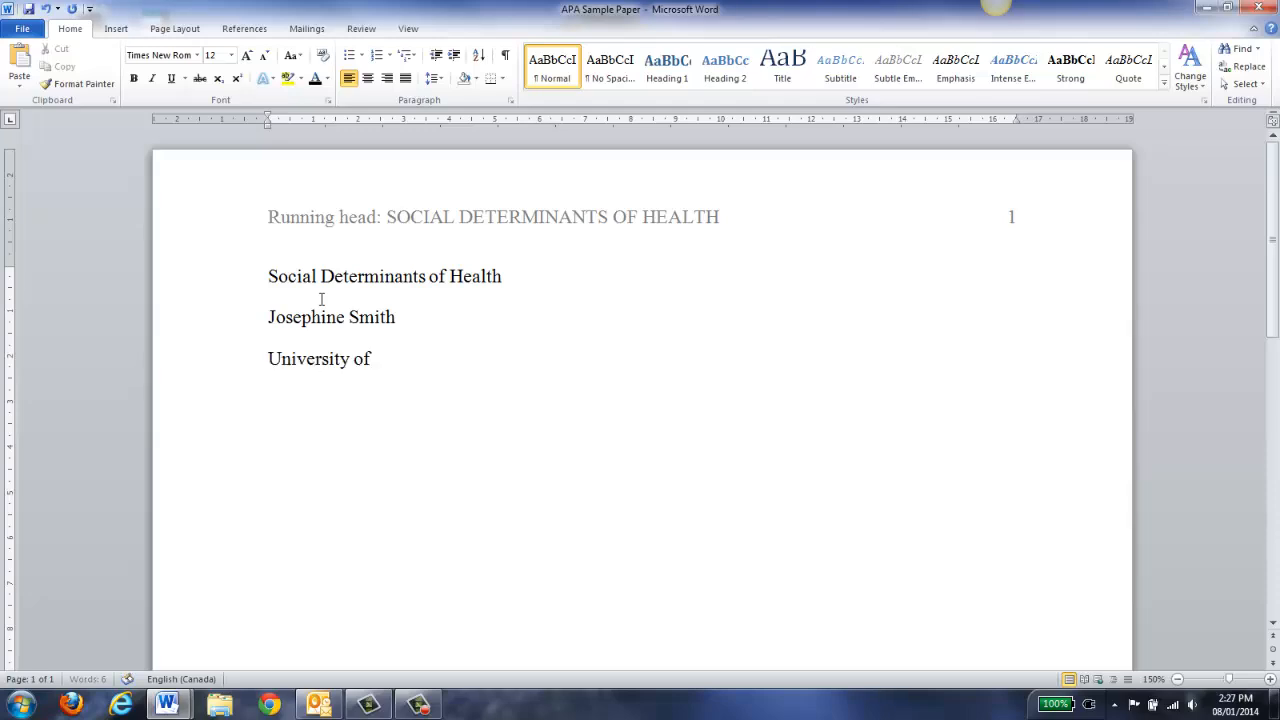
pyautogui.write('Ontario Institute')
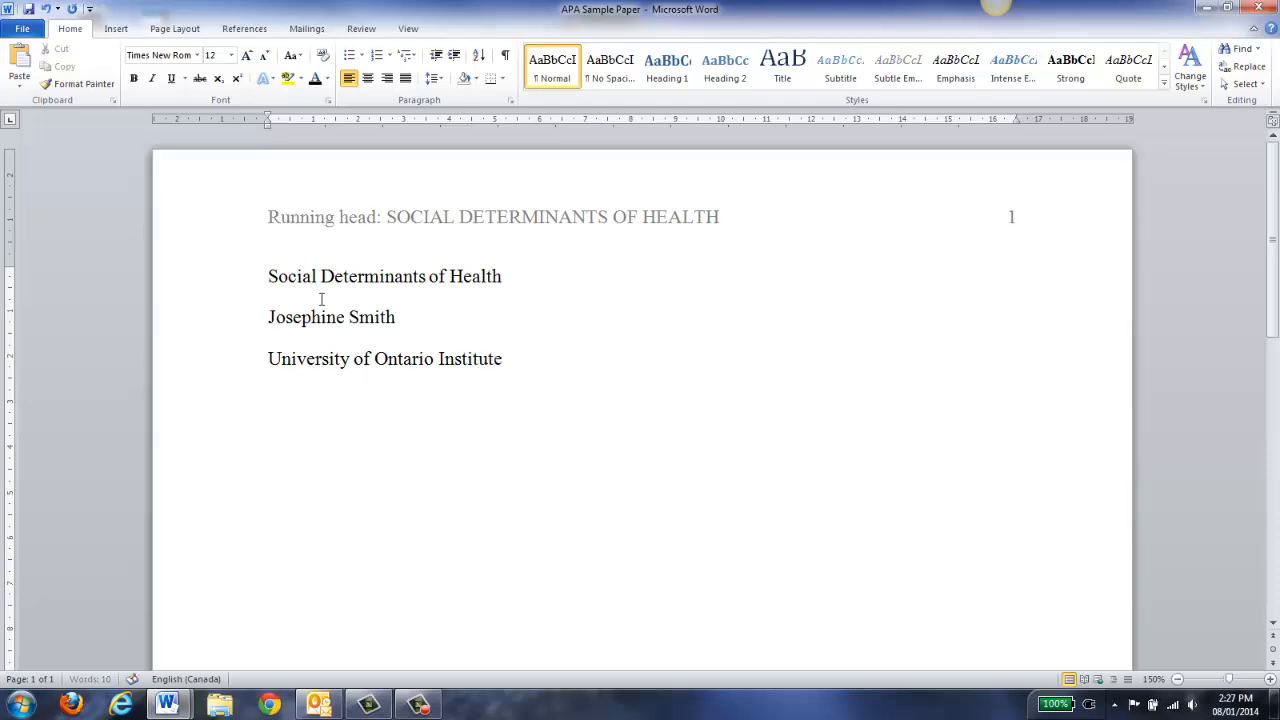
pyautogui.write(' of Technology')
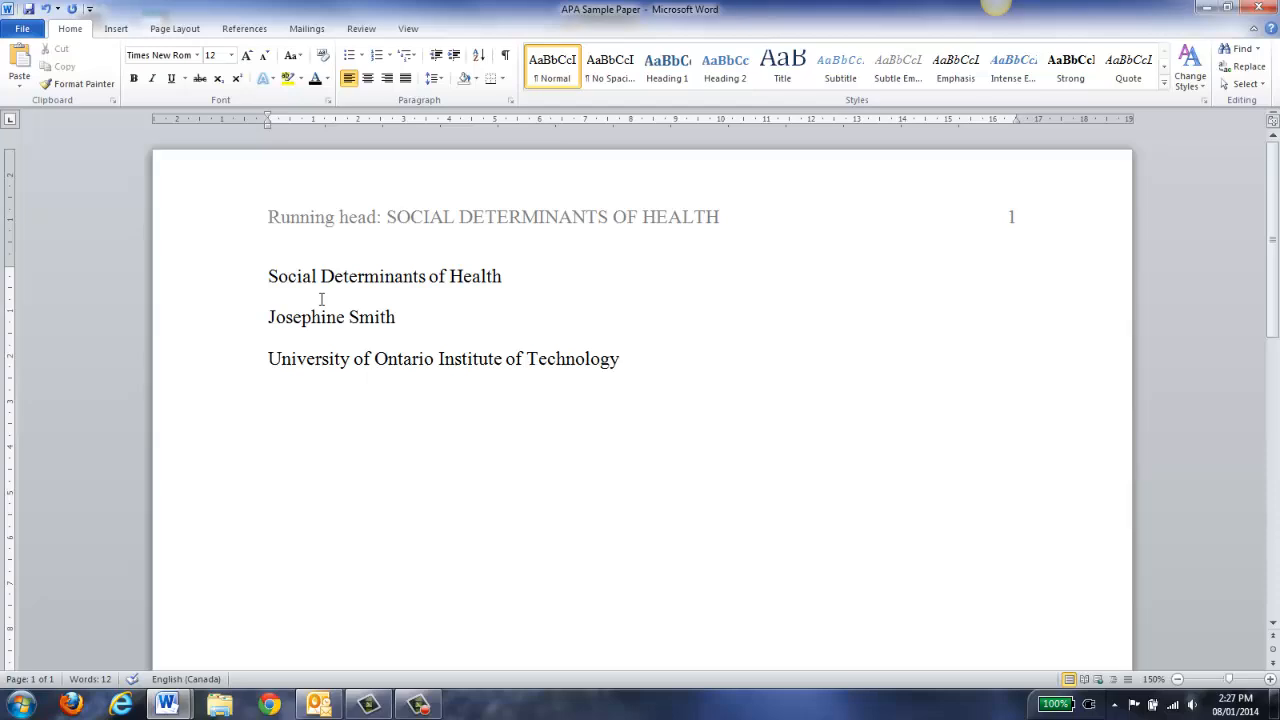
pyautogui.press('Return')
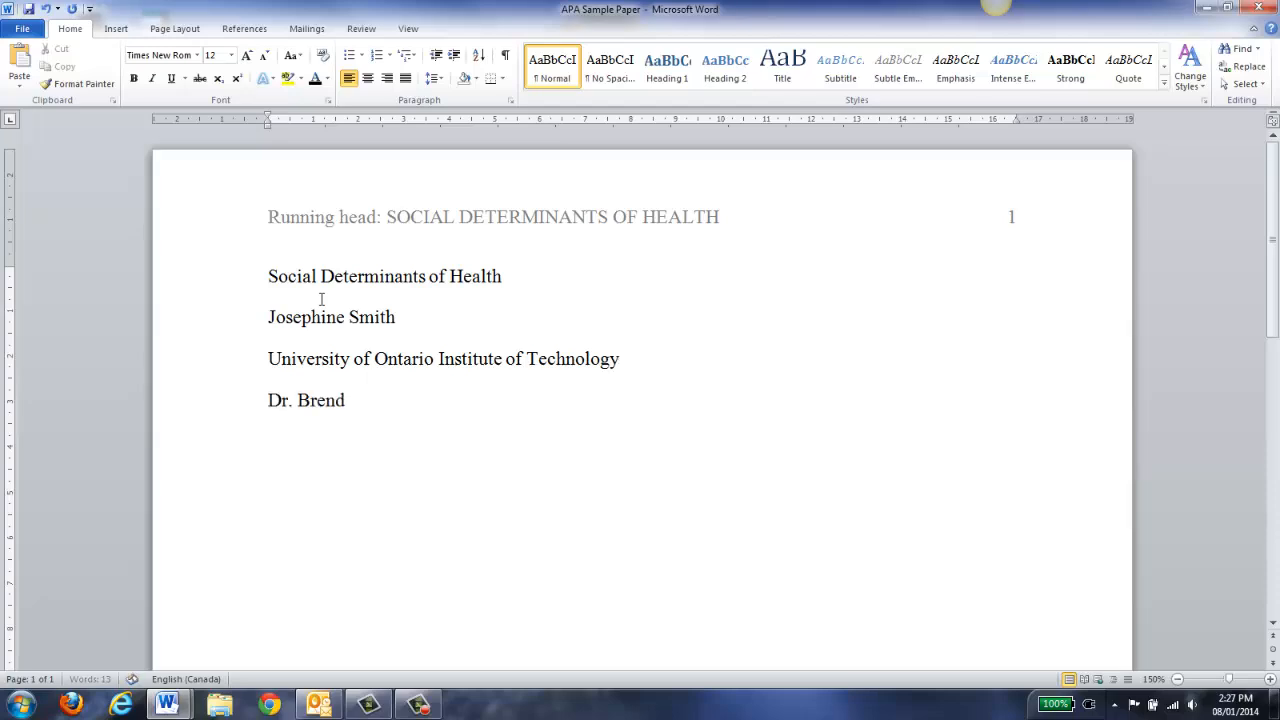
# Add the instructor's name with NURS101 and 'January 6, 2014', then centre all six lines
pyautogui.write('NURS101')
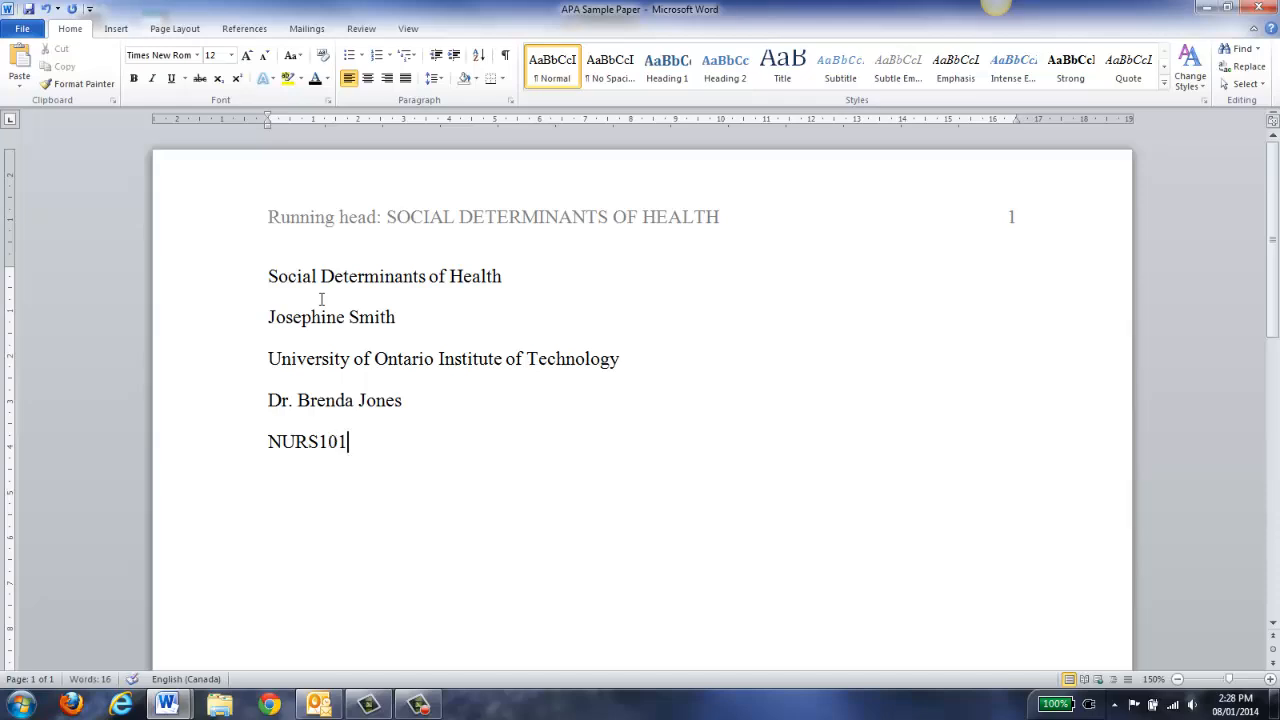
pyautogui.press('Return')
pyautogui.write('January 6, 2')
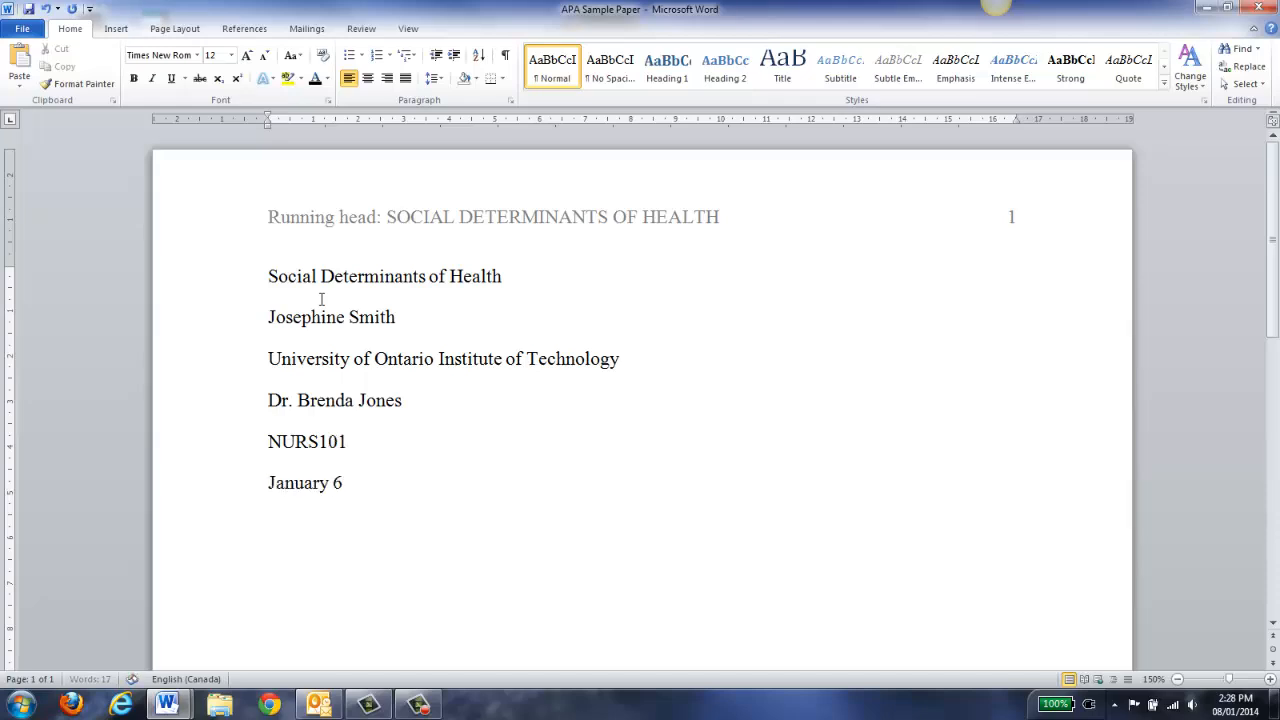
pyautogui.write('014')
pyautogui.moveTo(402, 488); pyautogui.dragTo(263, 291)
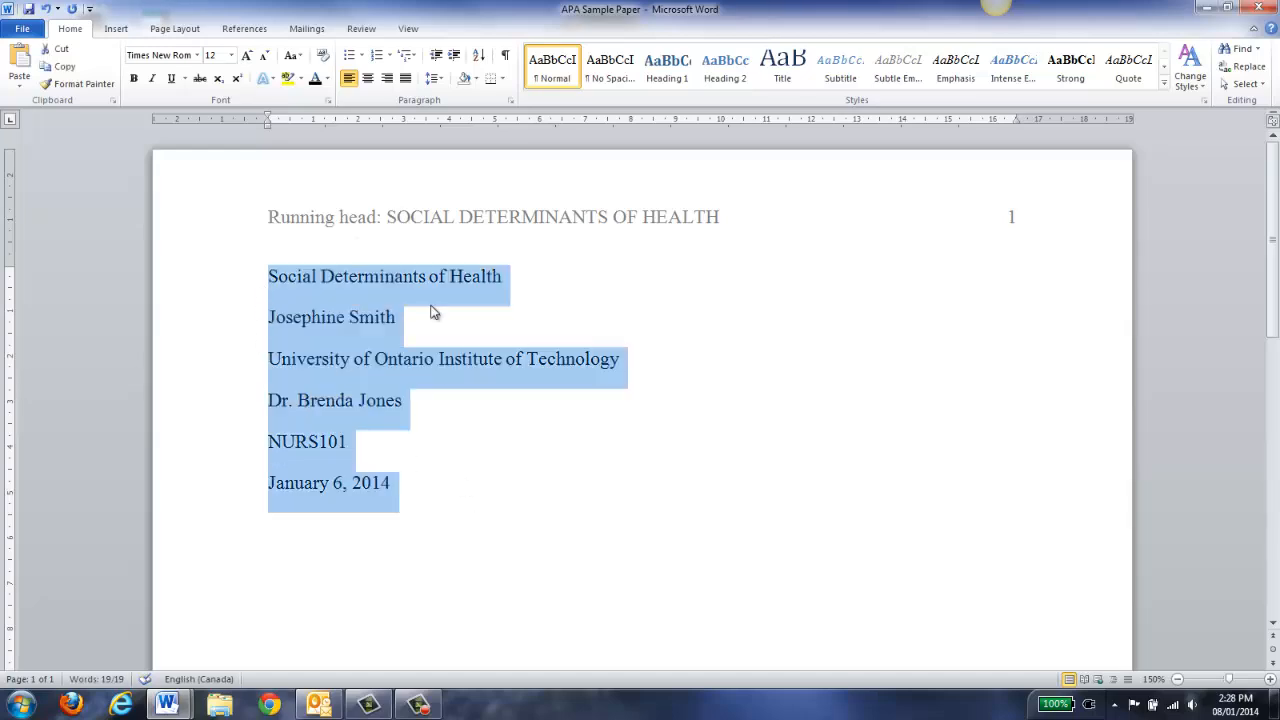
pyautogui.click(368, 78)
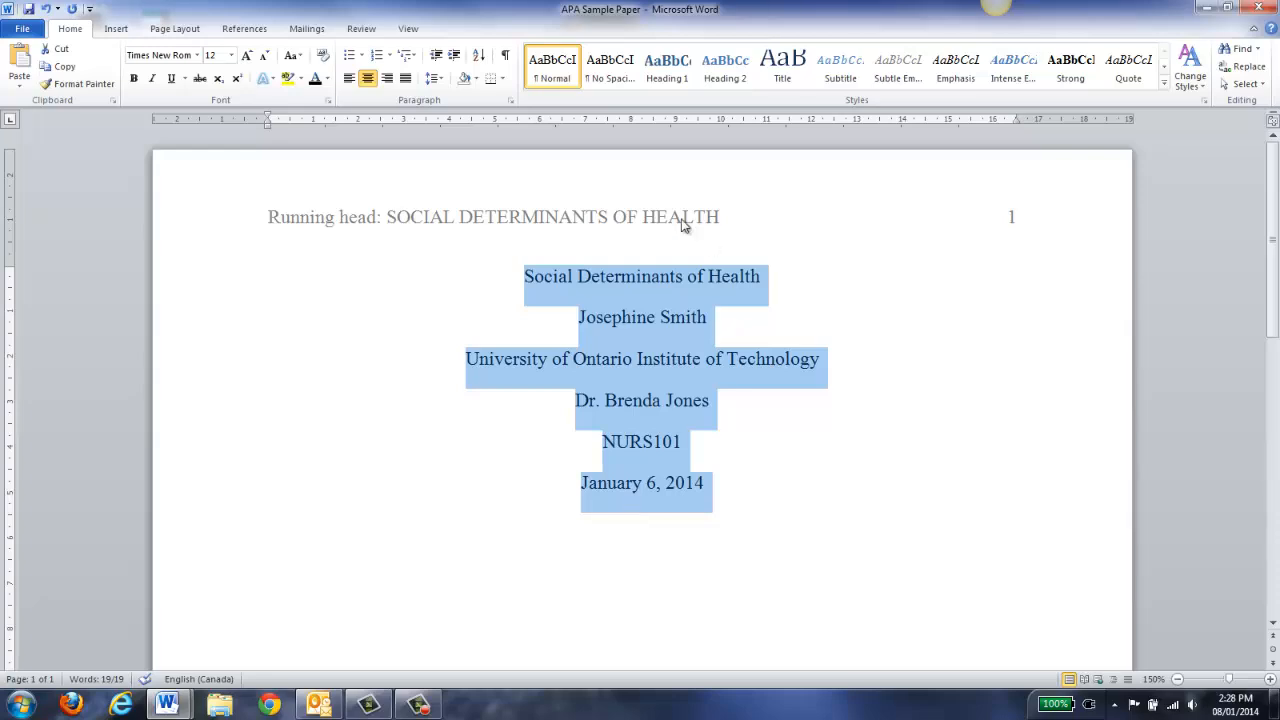
# Make the title lines 2.0 line-spaced with the space after each paragraph removed
pyautogui.click(440, 80)
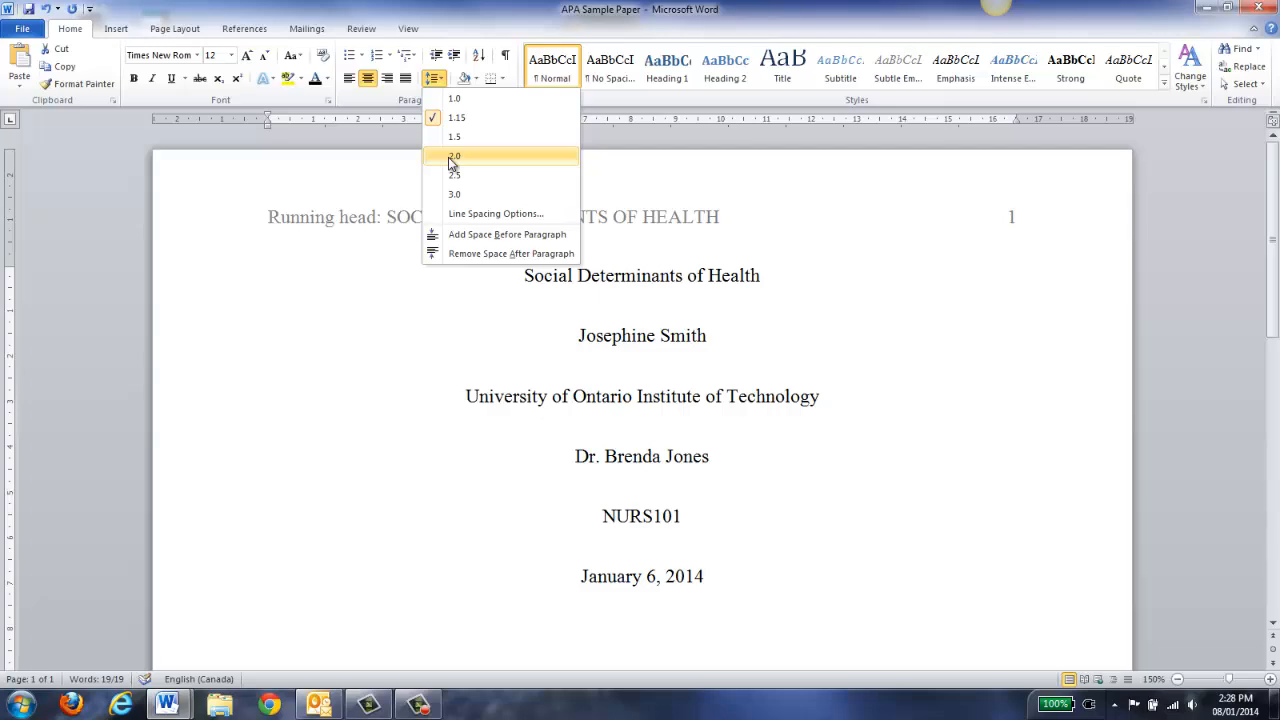
pyautogui.click(454, 158)
pyautogui.click(440, 80)
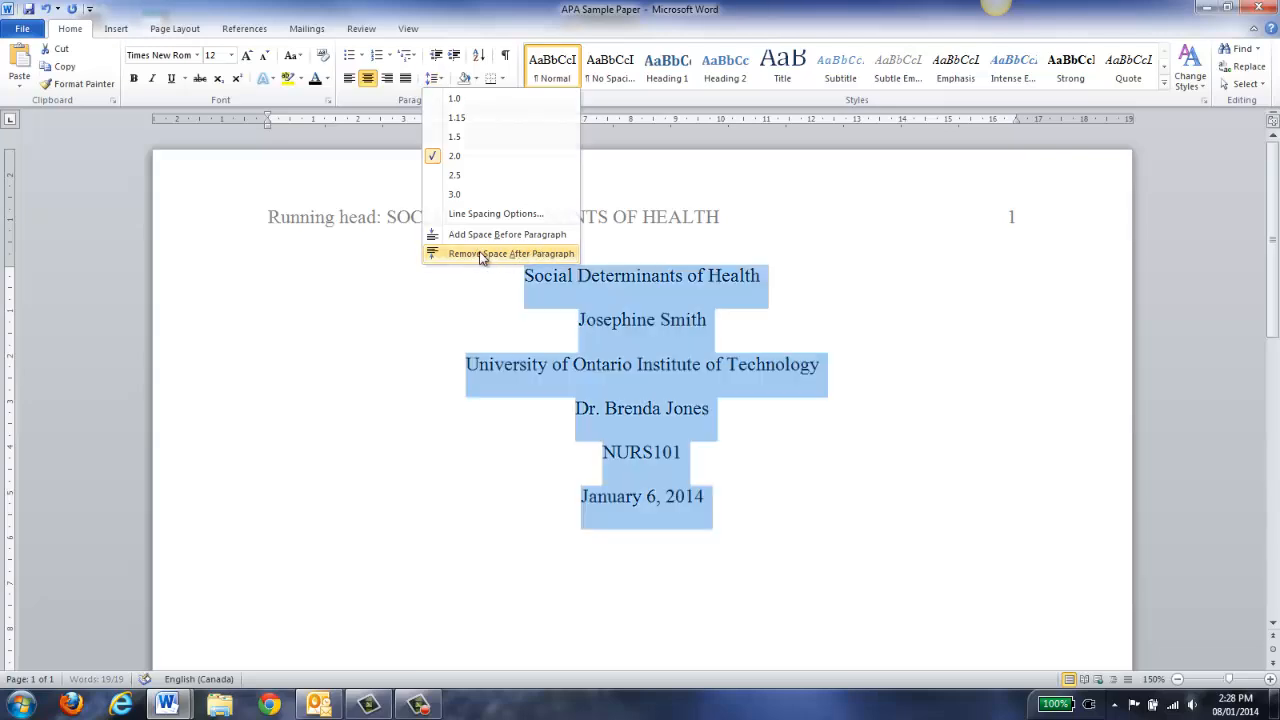
pyautogui.click(481, 256)
pyautogui.click(520, 278)
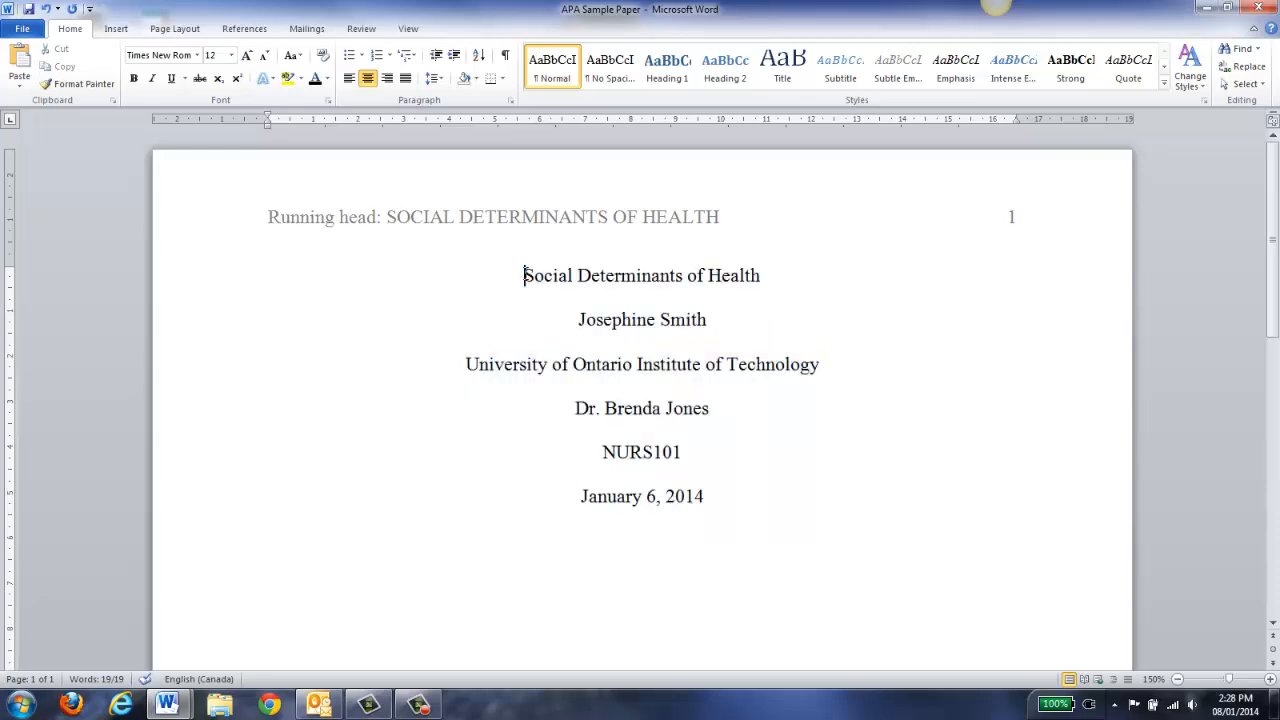
# Push the title block lower on page 1 with blank lines, adding more toward a second page
pyautogui.press('Return')
pyautogui.press('Return')
pyautogui.press('Return')
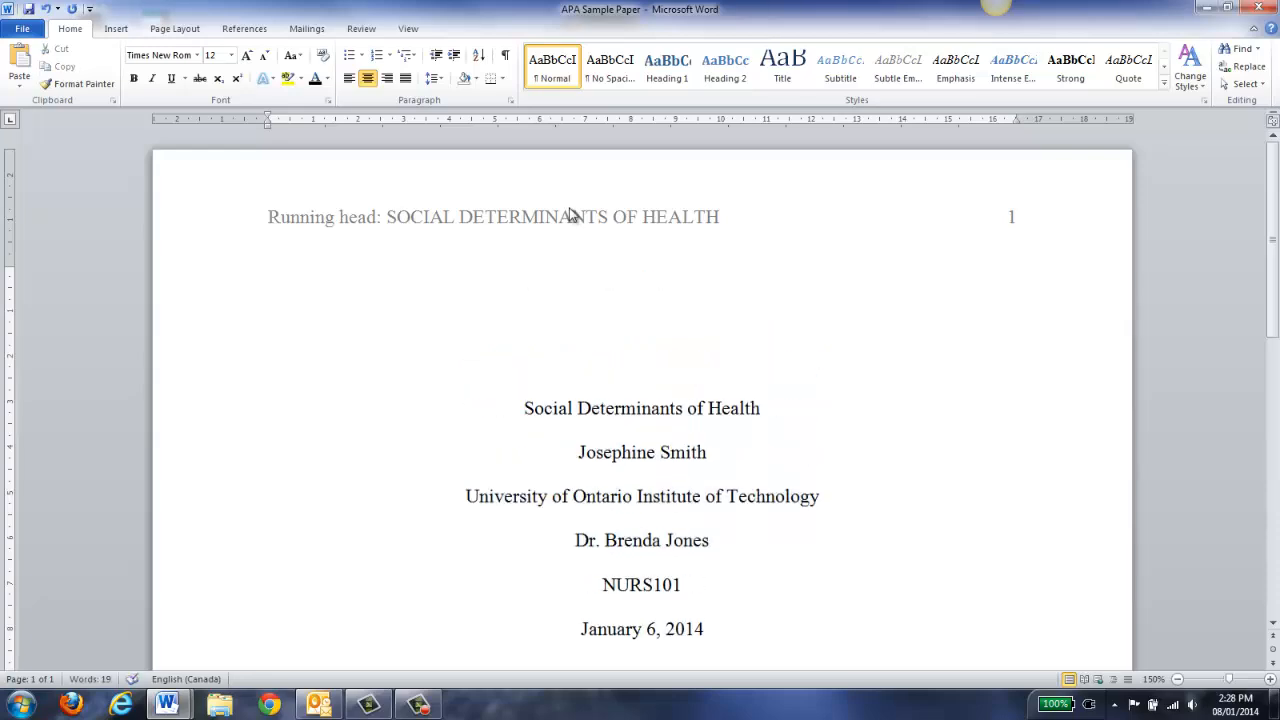
pyautogui.scroll(-3, 572, 214)
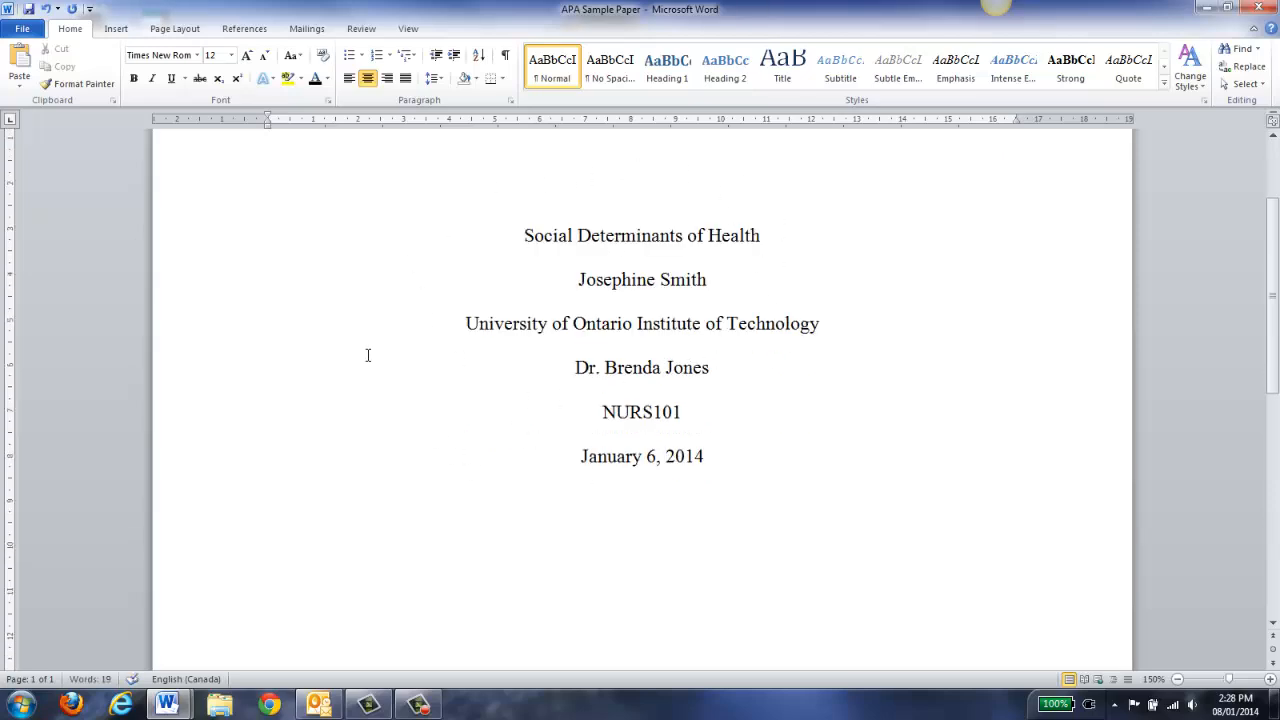
pyautogui.scroll(3, 367, 354)
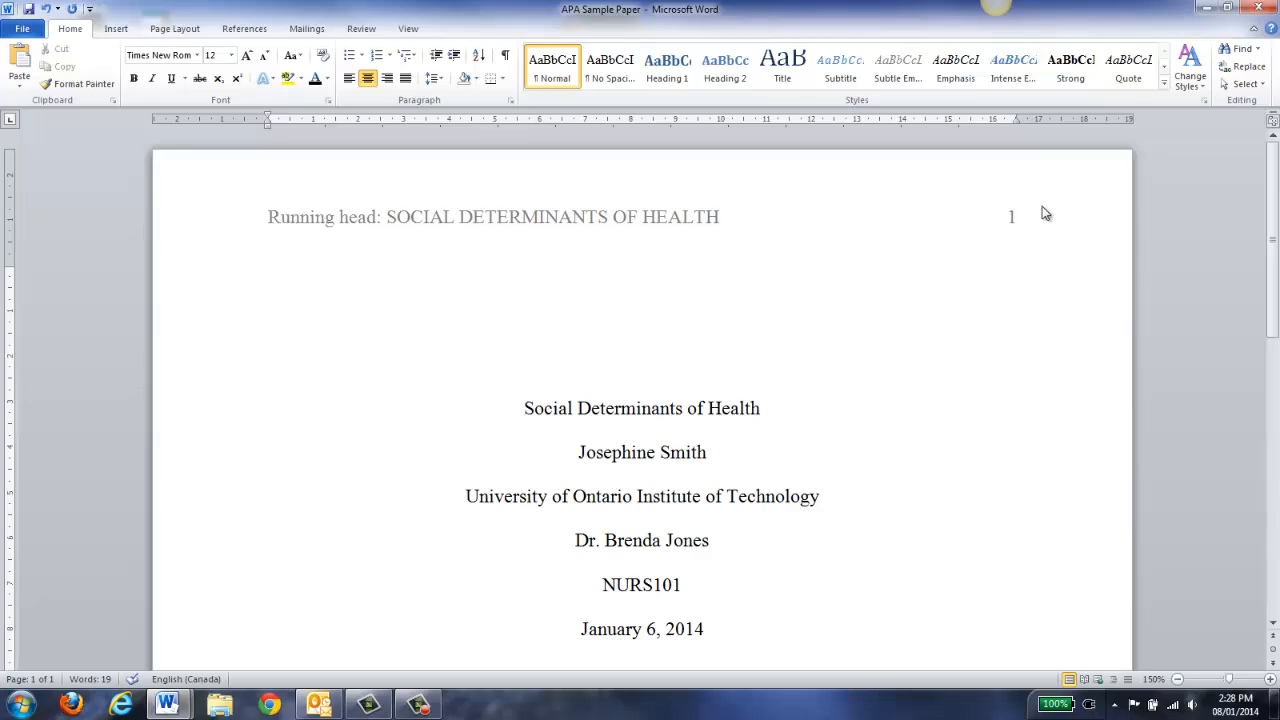
pyautogui.scroll(-1, 756, 350)
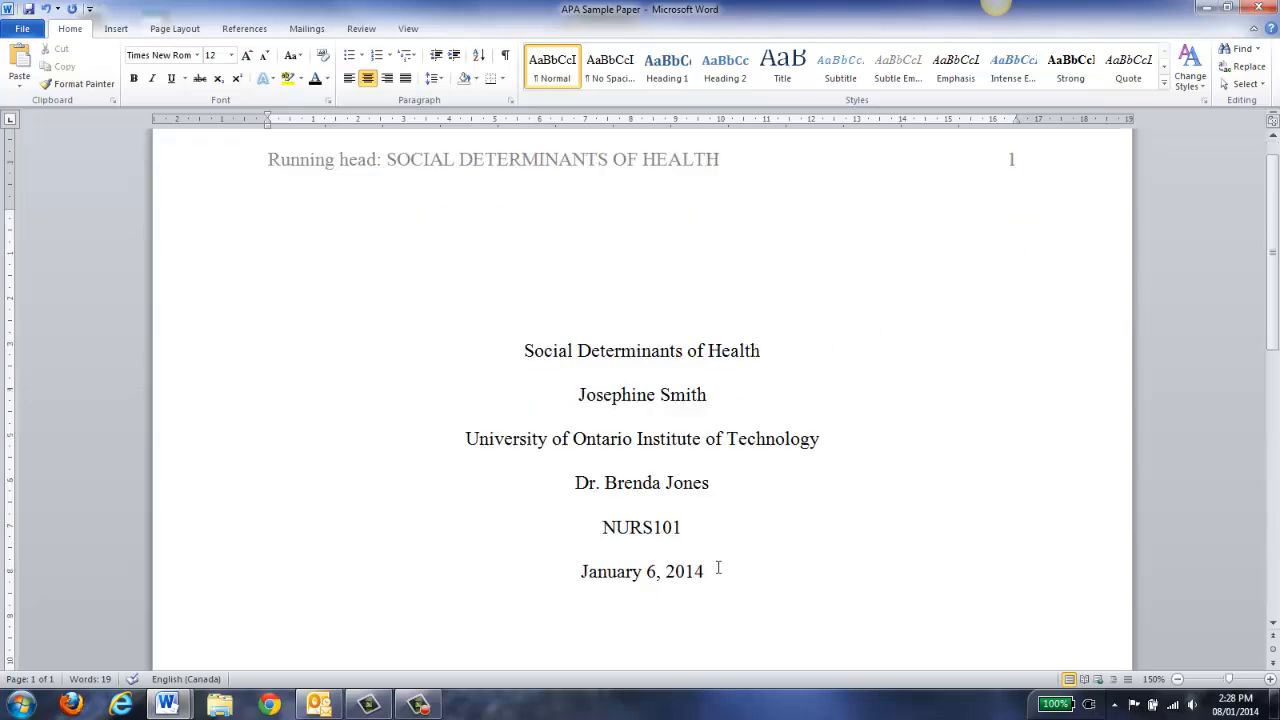
pyautogui.scroll(-7, 721, 537)
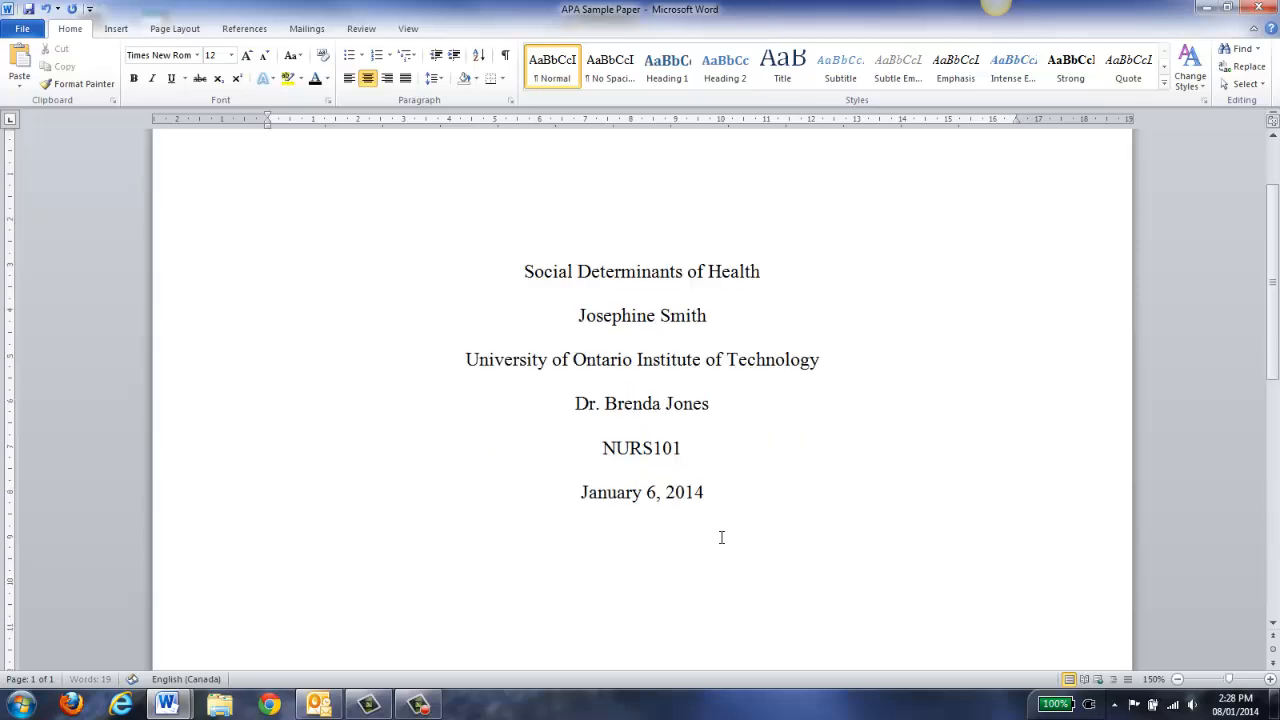
pyautogui.press('Return')
pyautogui.press('Return')
pyautogui.press('Return')
pyautogui.press('Return')
pyautogui.press('Return')
pyautogui.press('Return')
pyautogui.press('Return')
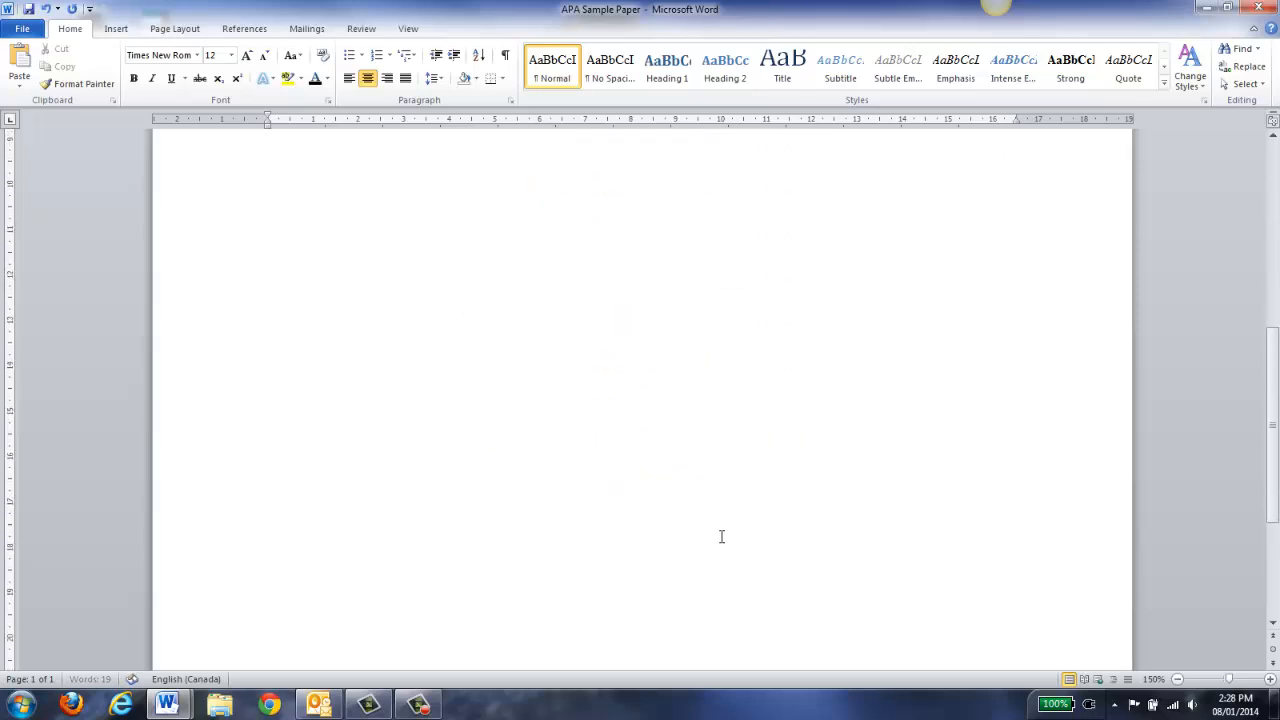
# Extend onto page 2 and insert a Plain Number 3 page number in its header
pyautogui.press('Return')
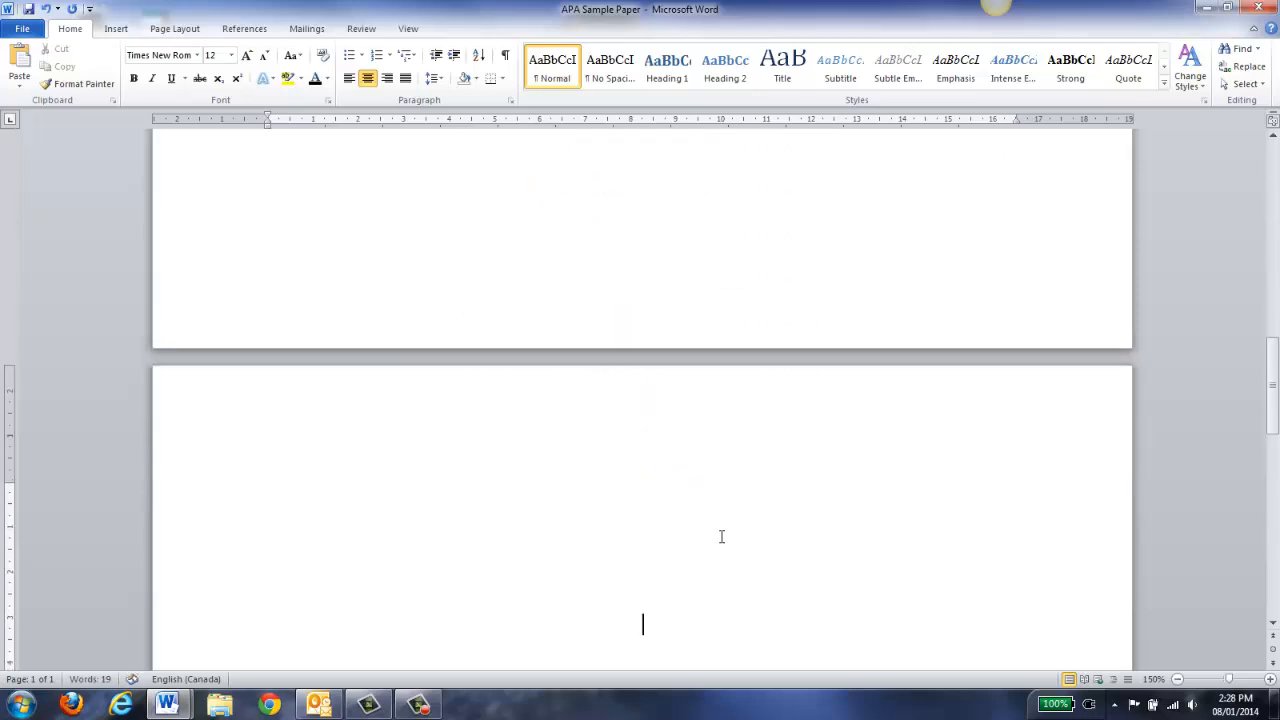
pyautogui.doubleClick(609, 419)
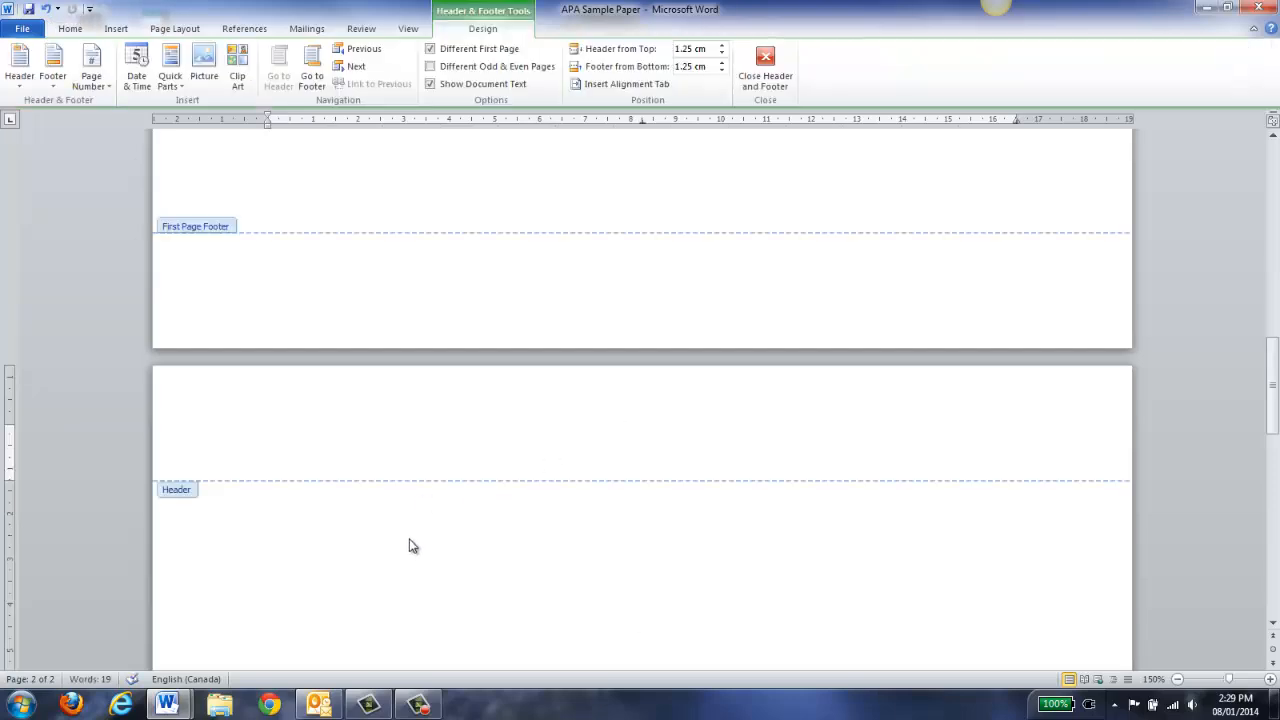
pyautogui.click(117, 30)
pyautogui.click(634, 80)
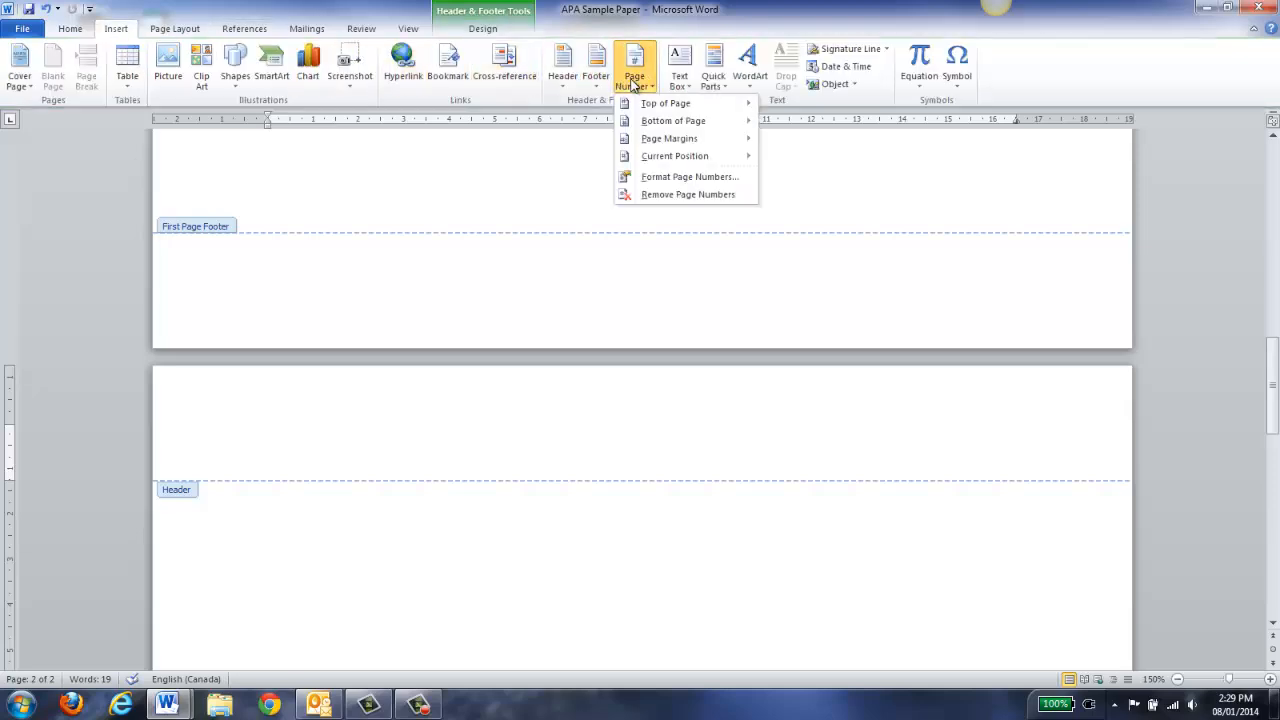
pyautogui.moveTo(652, 108)
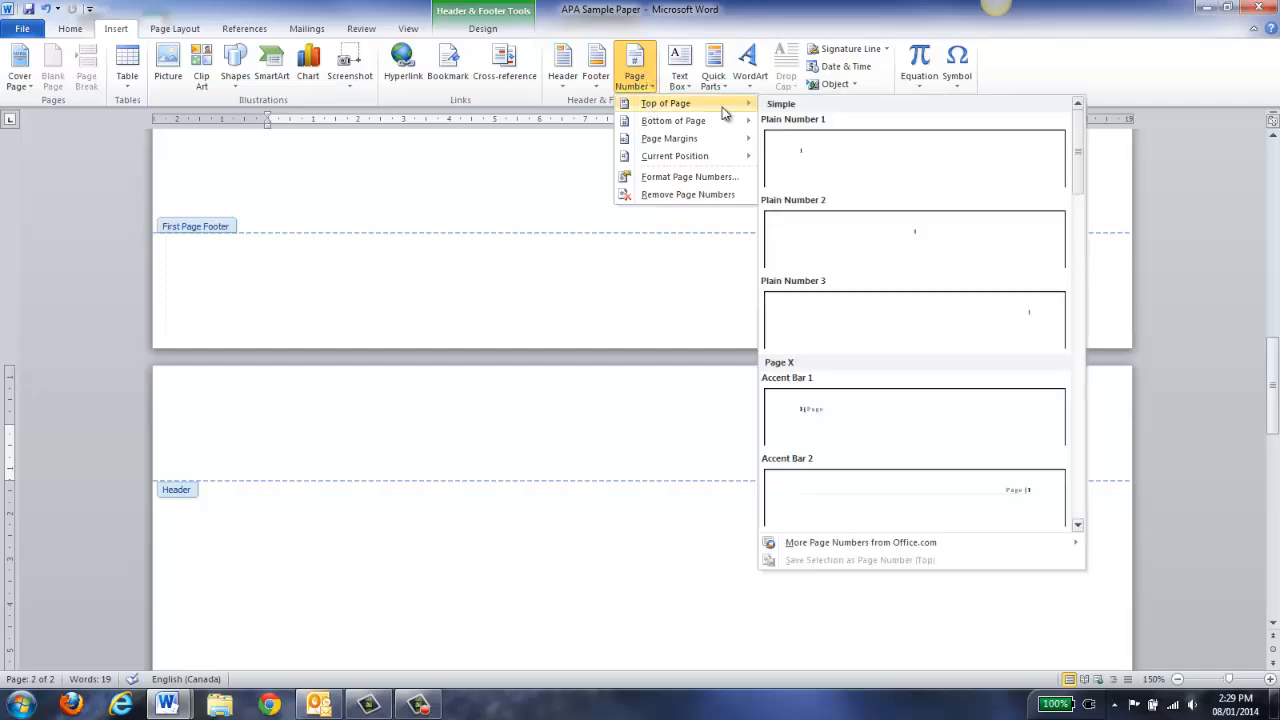
pyautogui.click(900, 295)
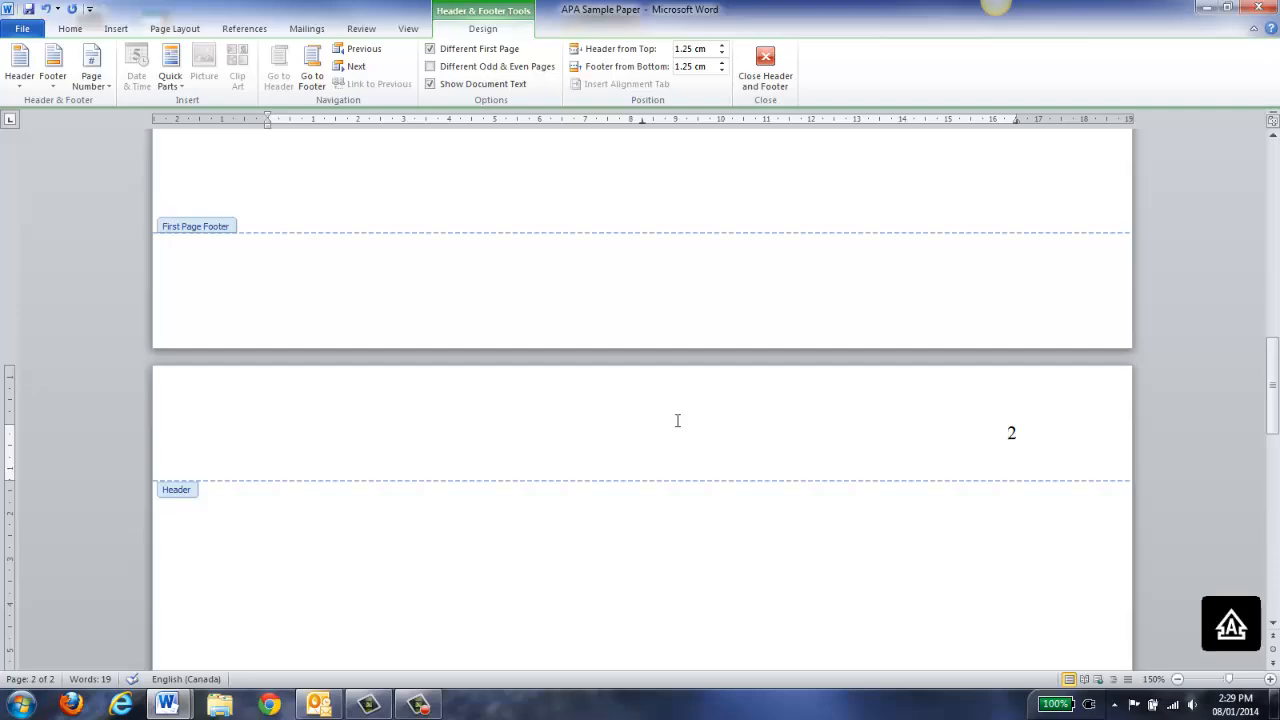
# Type 'SOCIAL DETERMINANTS OF HEALTH' before the page 2 header number, correcting a typo
pyautogui.write('SOCIAL DET')
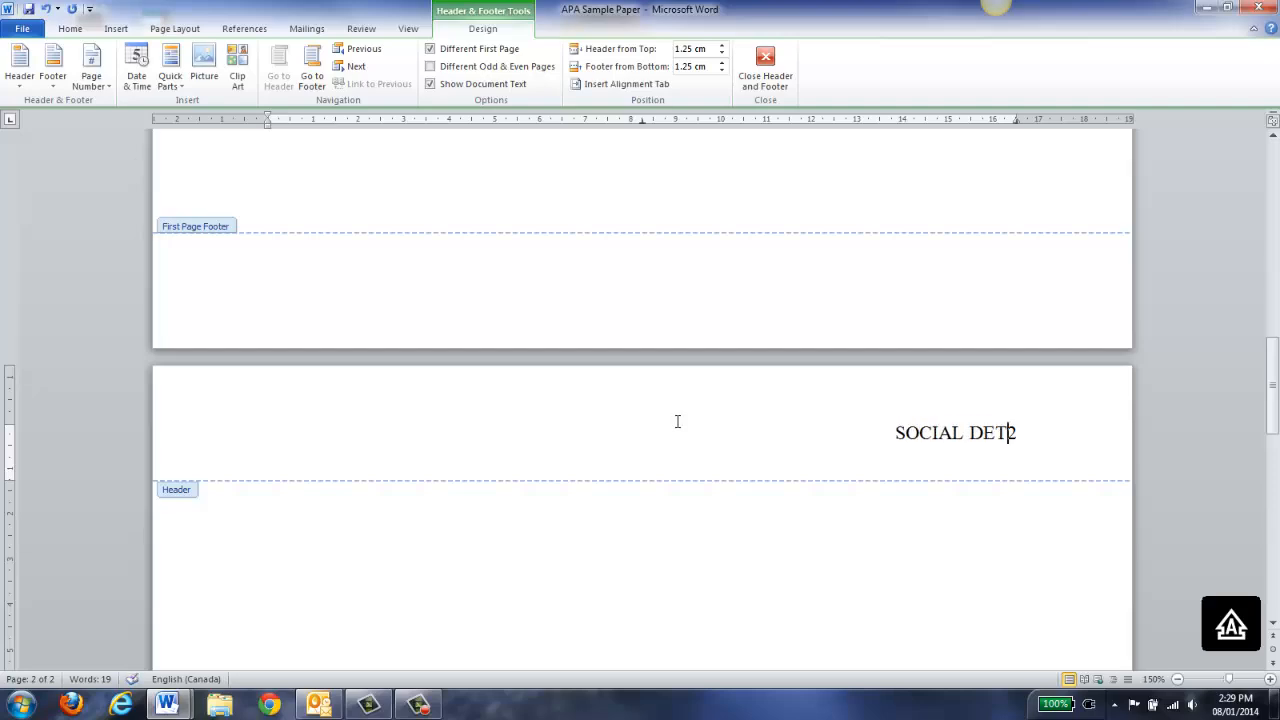
pyautogui.write('ERMINATS')
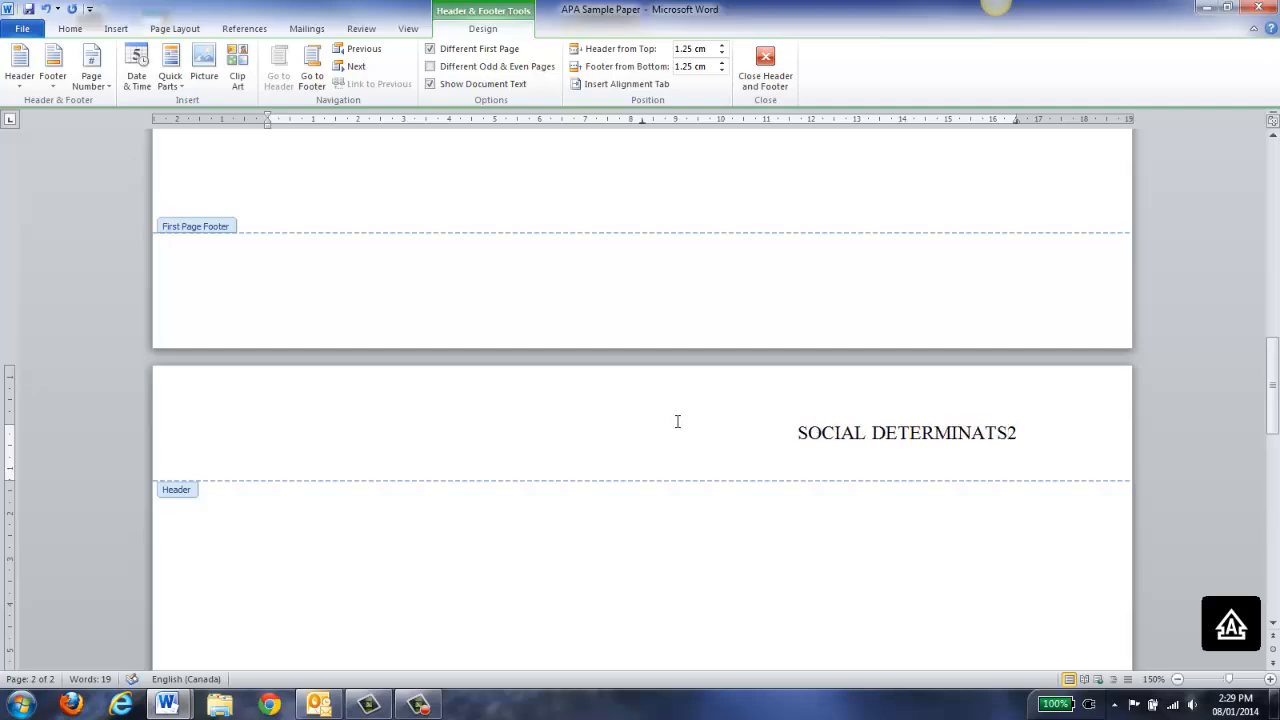
pyautogui.press('BackSpace')
pyautogui.press('BackSpace')
pyautogui.press('BackSpace')
pyautogui.press('BackSpace')
pyautogui.write('N')
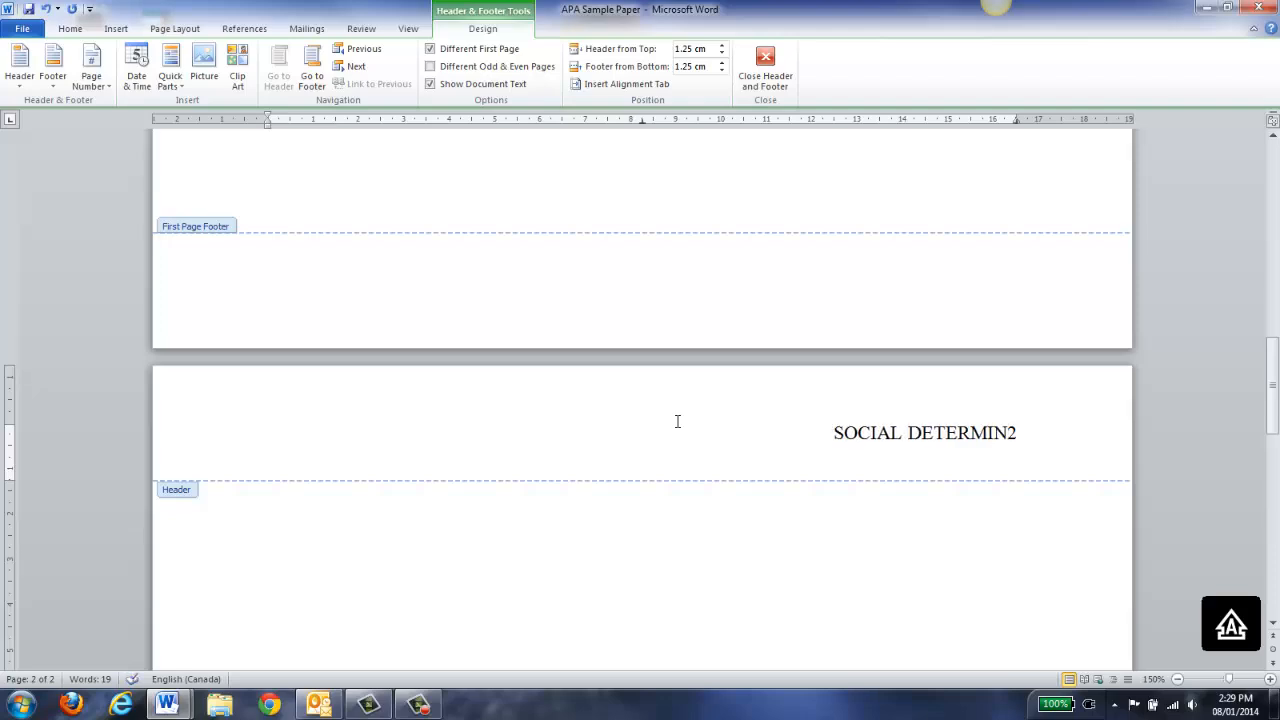
pyautogui.write('ANTS OF HEALTH')
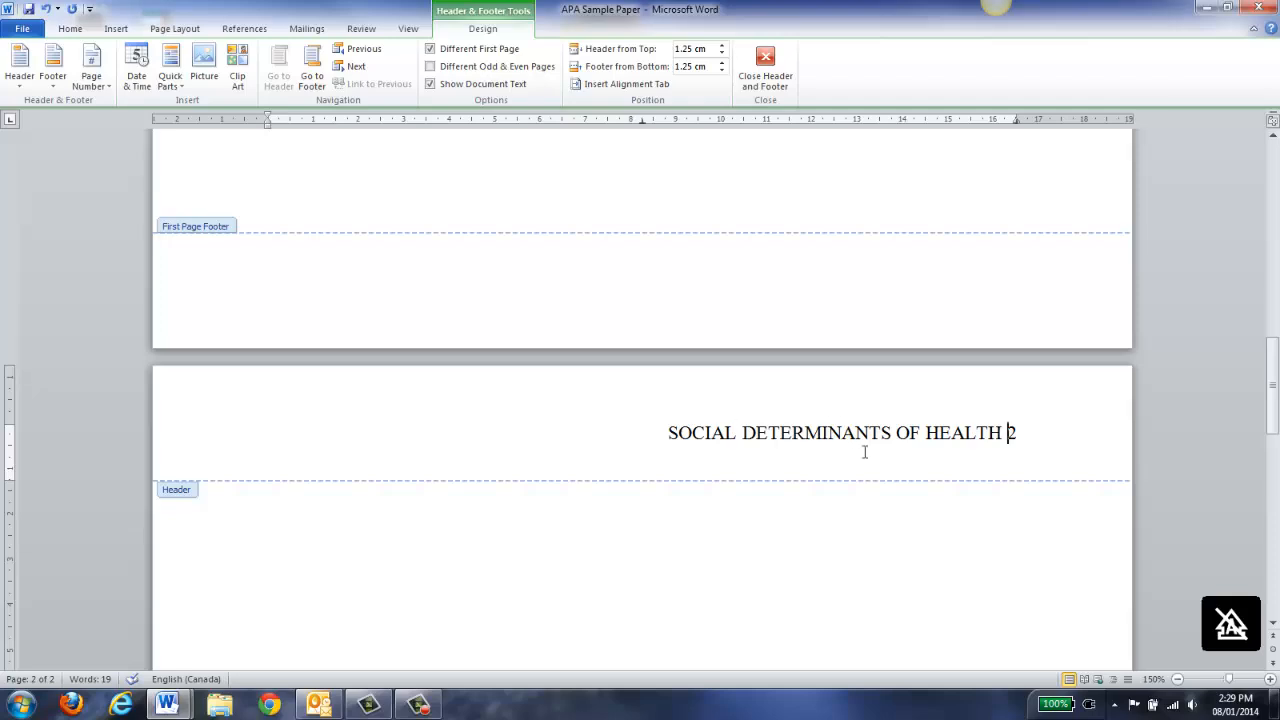
# Left-align the short title, tab page number 2 to the right margin, and close the header
pyautogui.hotkey('ctrl', 'shift', 'Left')
pyautogui.hotkey('ctrl', 'shift', 'Left')
pyautogui.hotkey('ctrl', 'shift', 'Left')
pyautogui.hotkey('ctrl', 'shift', 'Left')
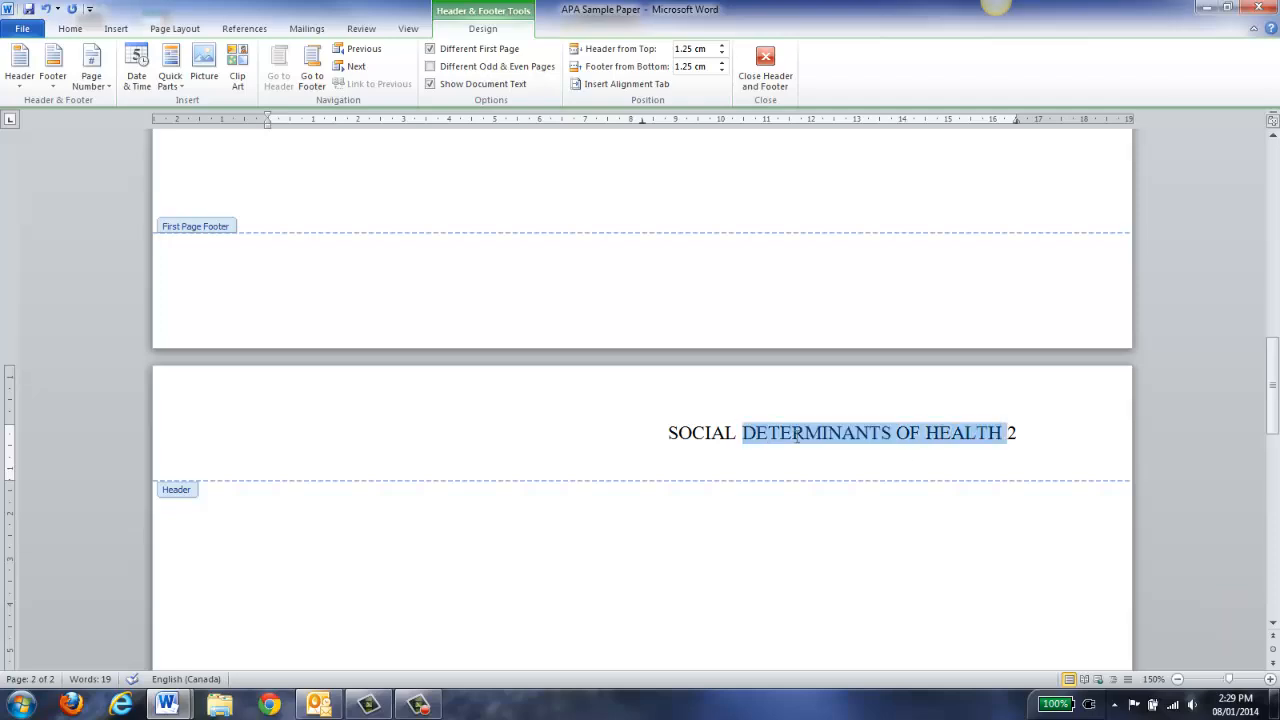
pyautogui.click(70, 28)
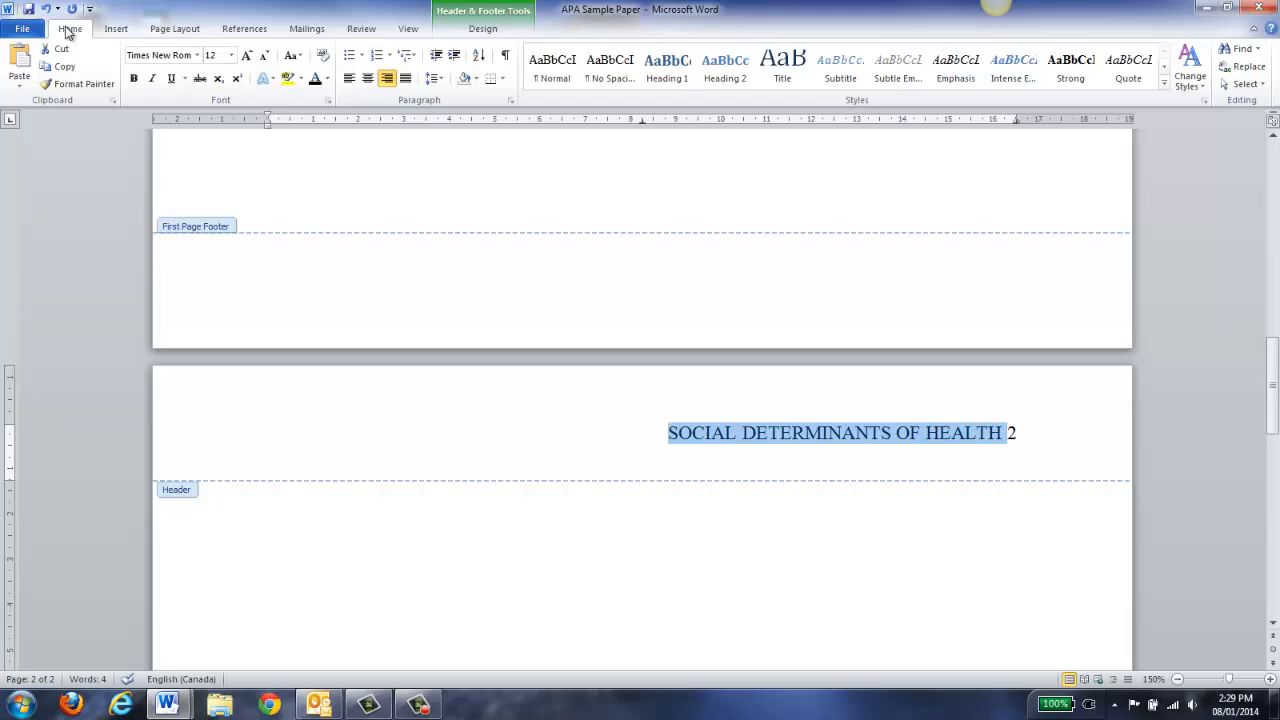
pyautogui.click(349, 78)
pyautogui.click(610, 432)
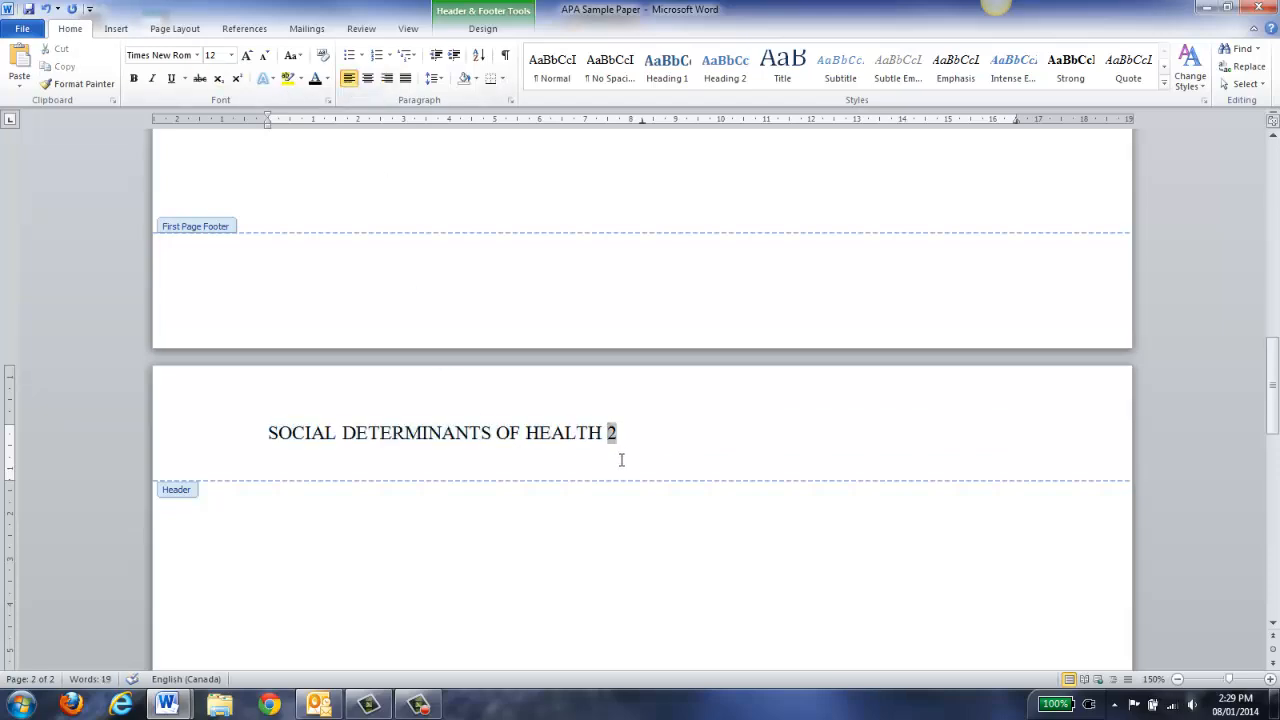
pyautogui.press('Tab')
pyautogui.press('Tab')
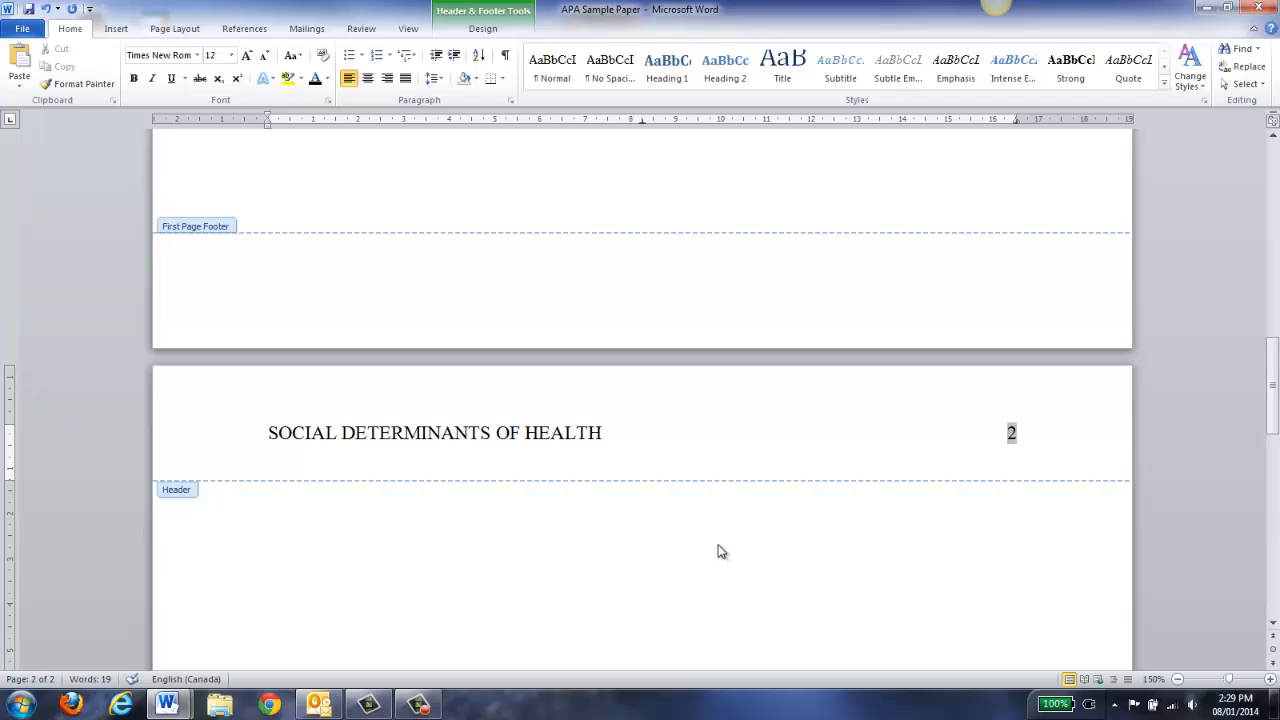
pyautogui.doubleClick(585, 541)
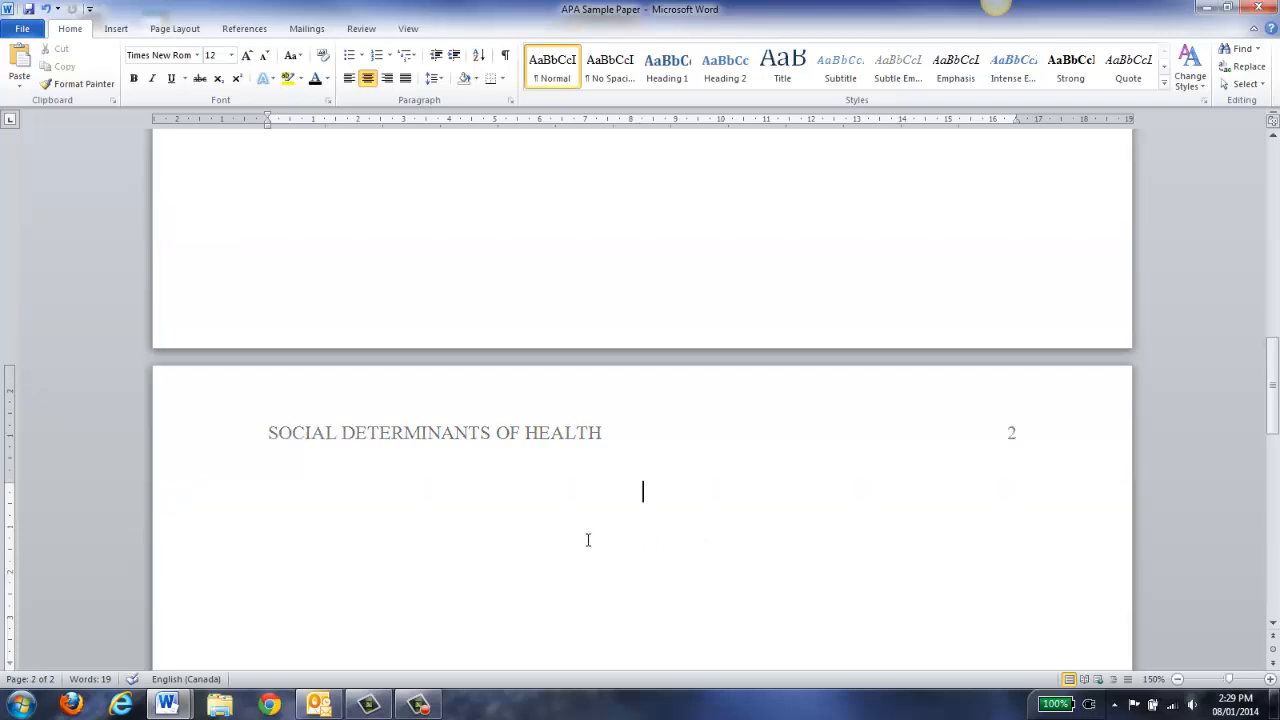
# Insert a page break after page 2 with Ctrl+Enter and check the page 3 header
pyautogui.scroll(-3, 588, 540)
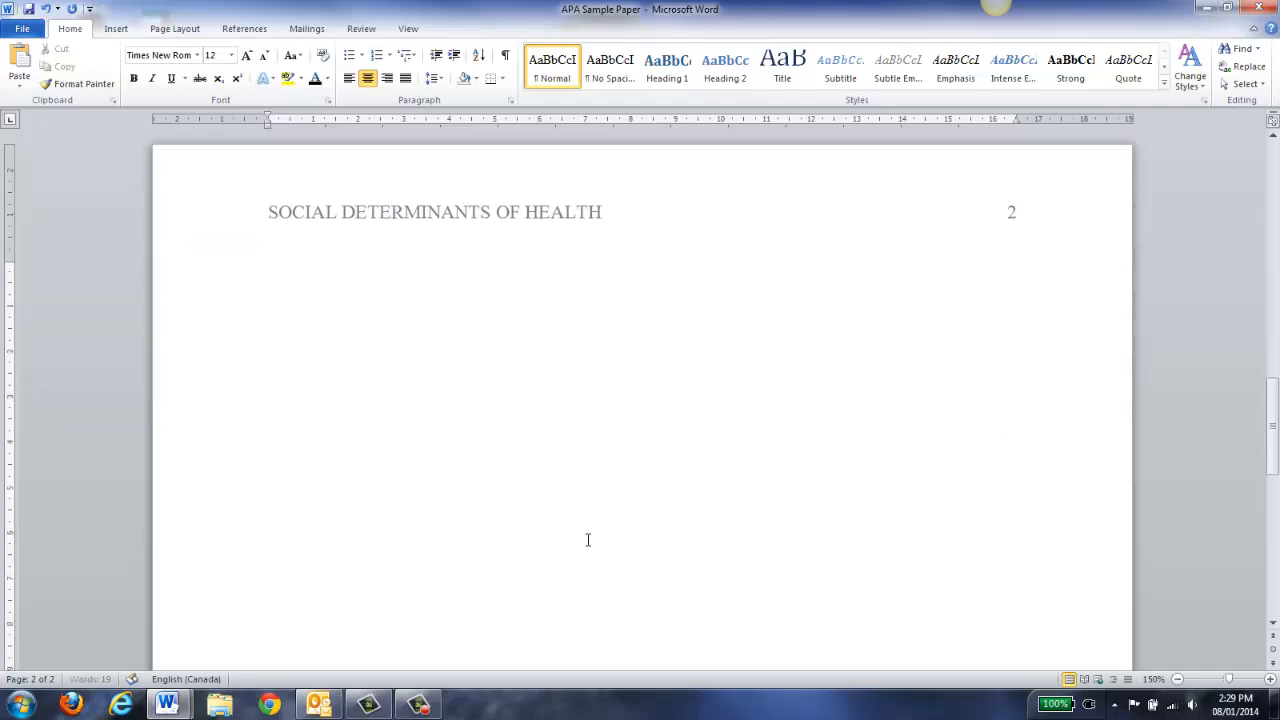
pyautogui.scroll(-5, 588, 540)
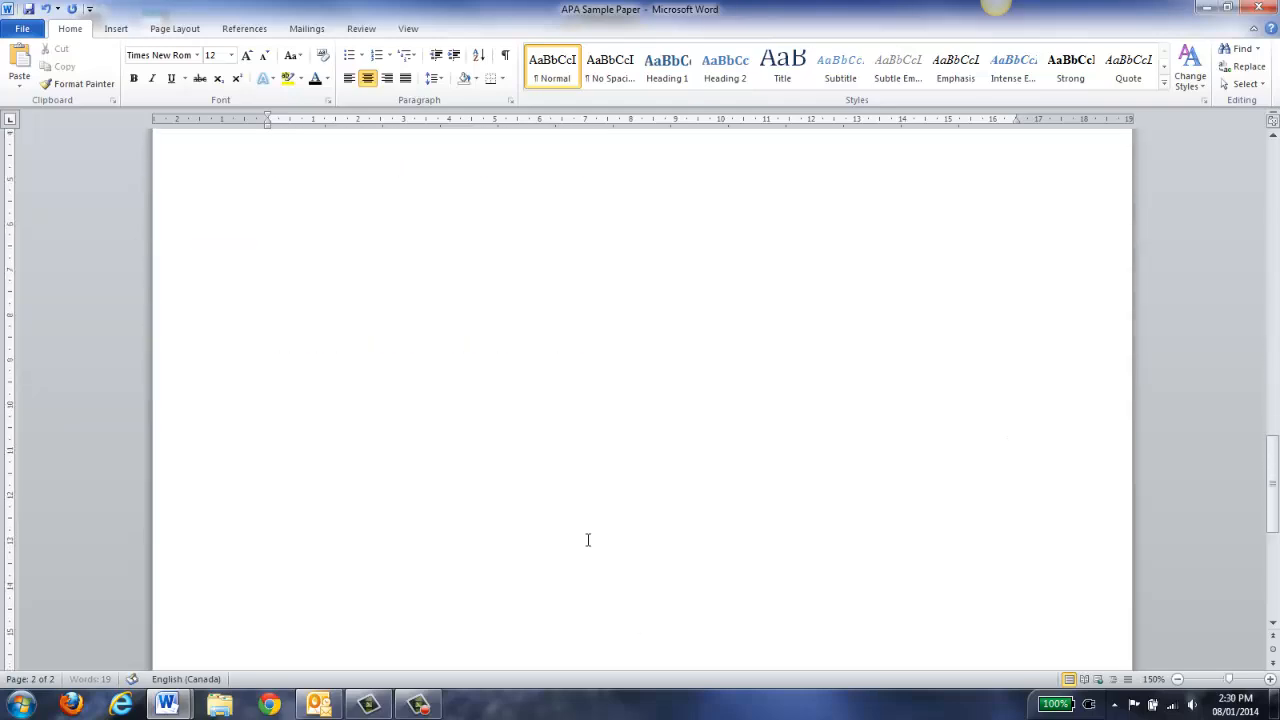
pyautogui.scroll(-5, 588, 540)
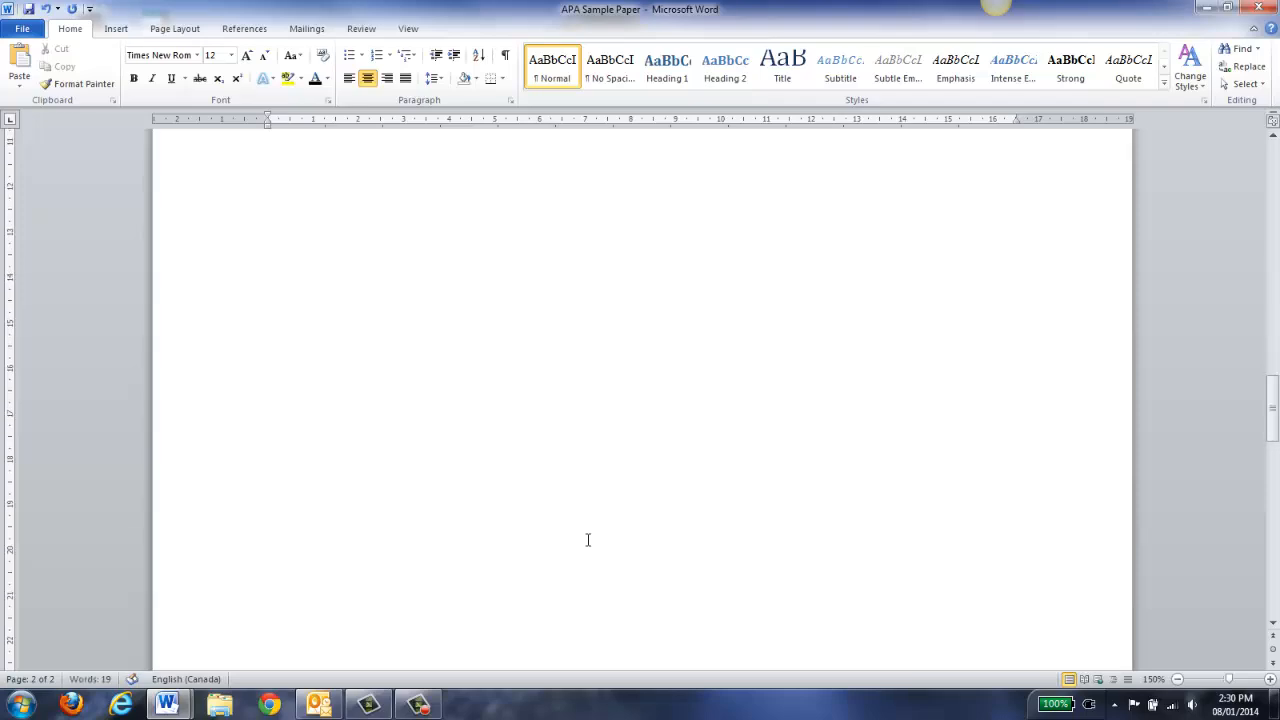
pyautogui.hotkey('ctrl', 'Return')
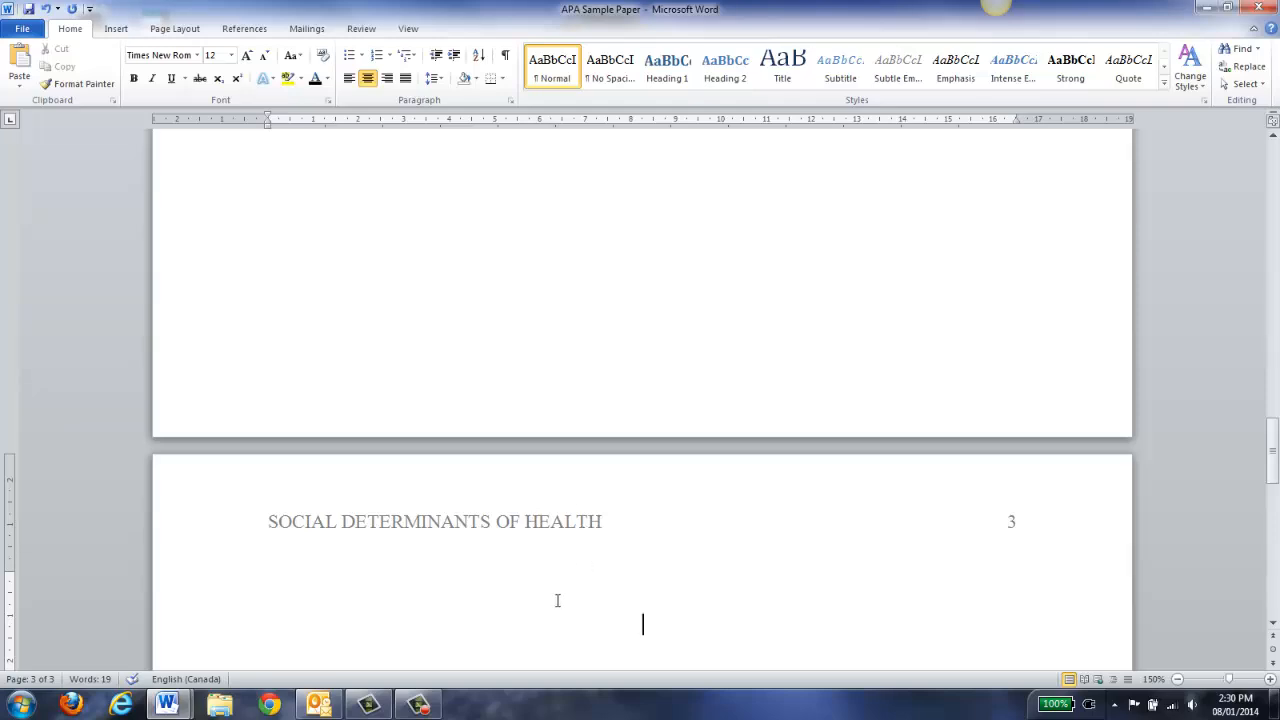
pyautogui.scroll(20, 557, 600)
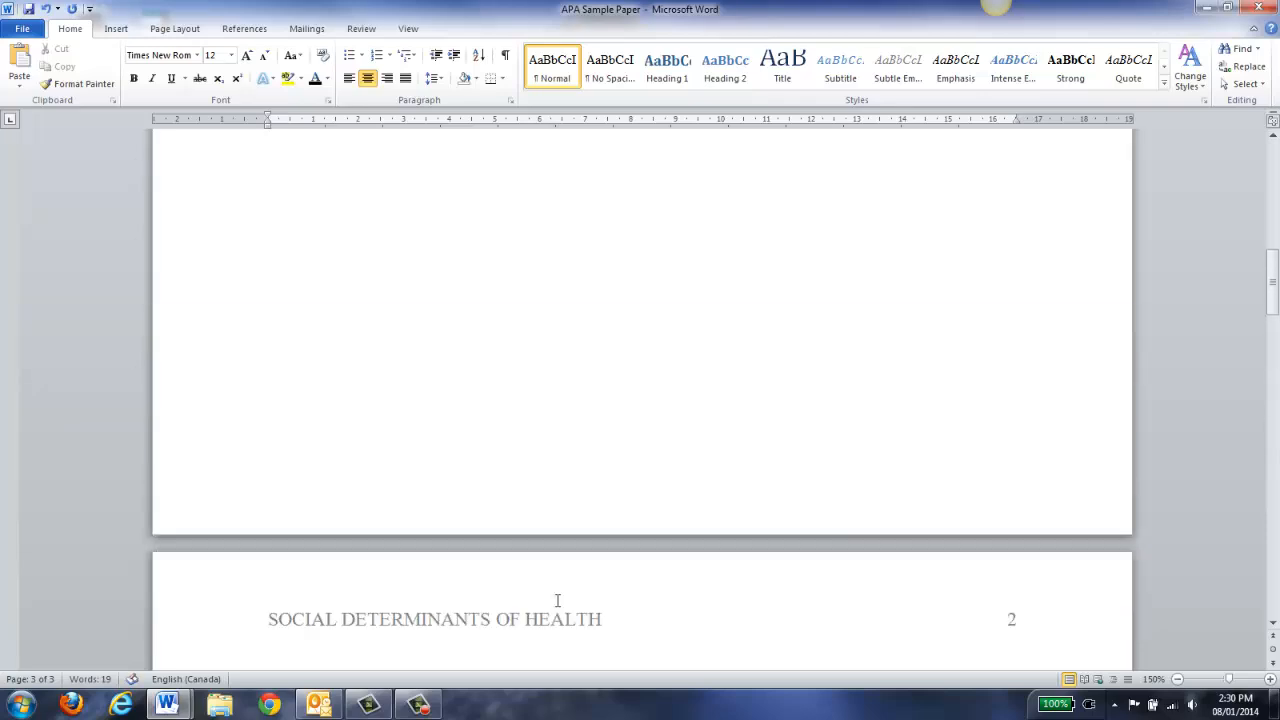
pyautogui.scroll(20, 557, 600)
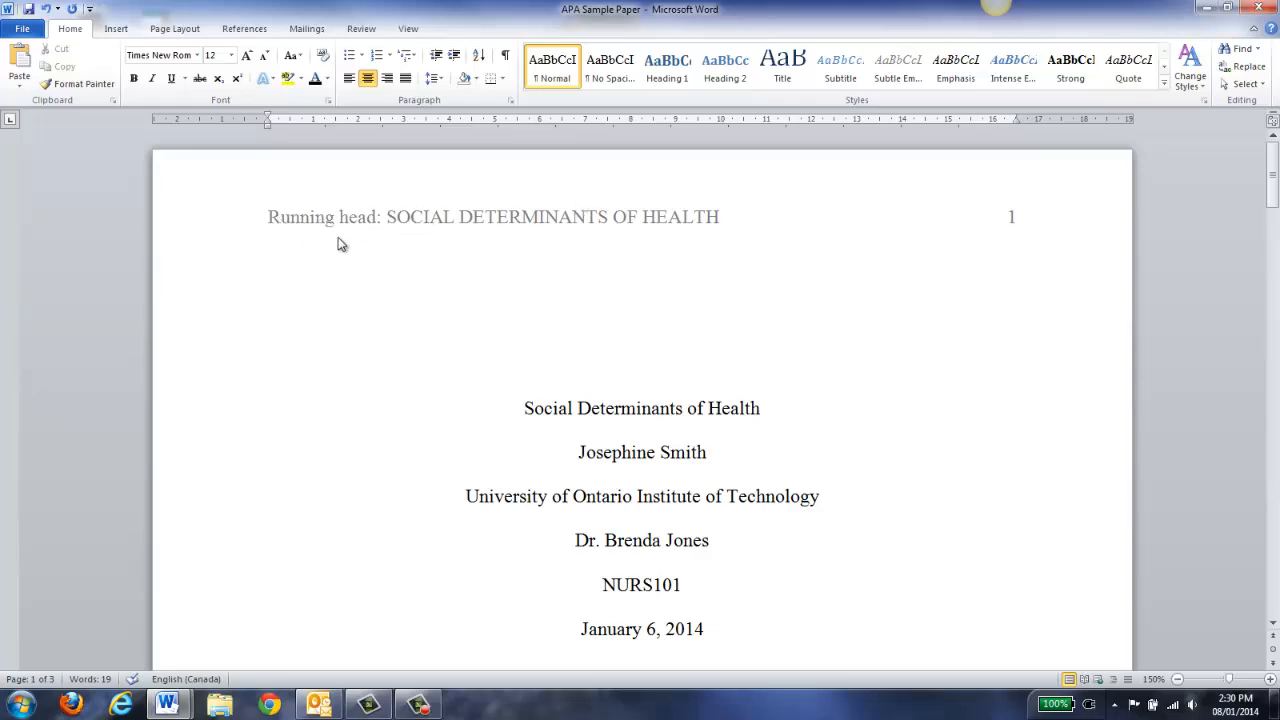
pyautogui.scroll(-1, 492, 296)
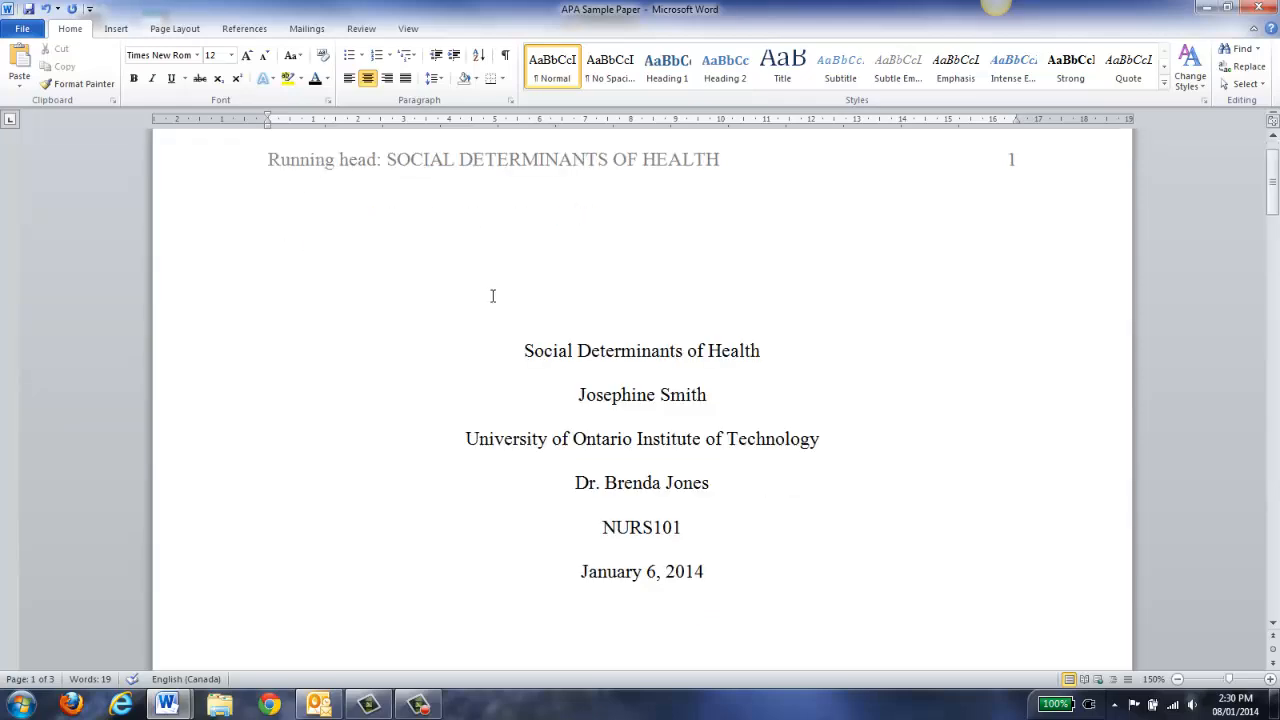
pyautogui.scroll(-10, 634, 506)
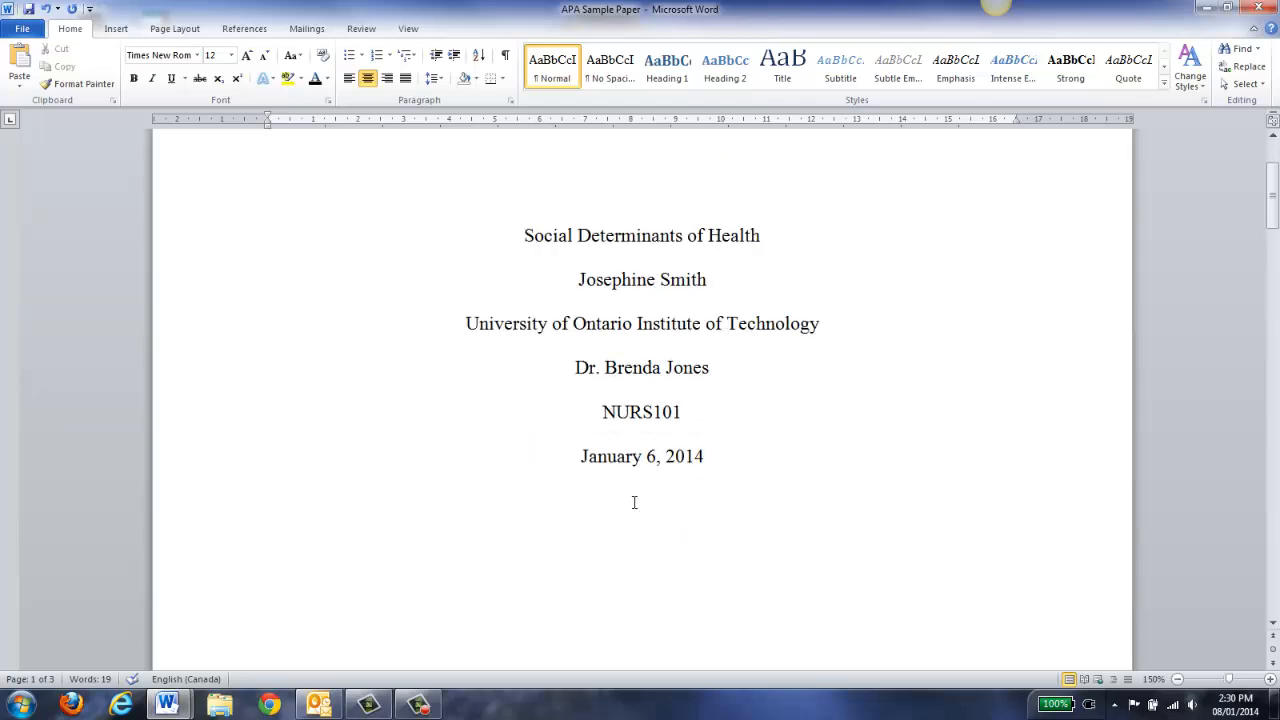
pyautogui.scroll(-6, 625, 476)
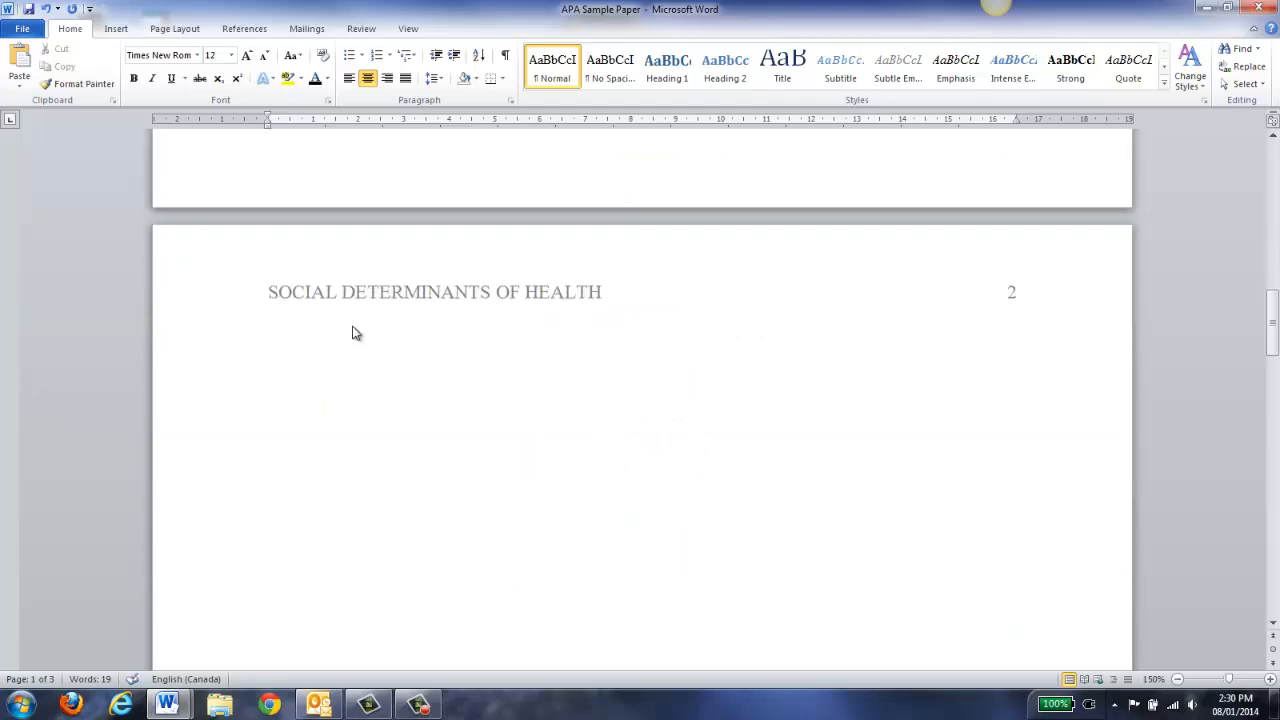